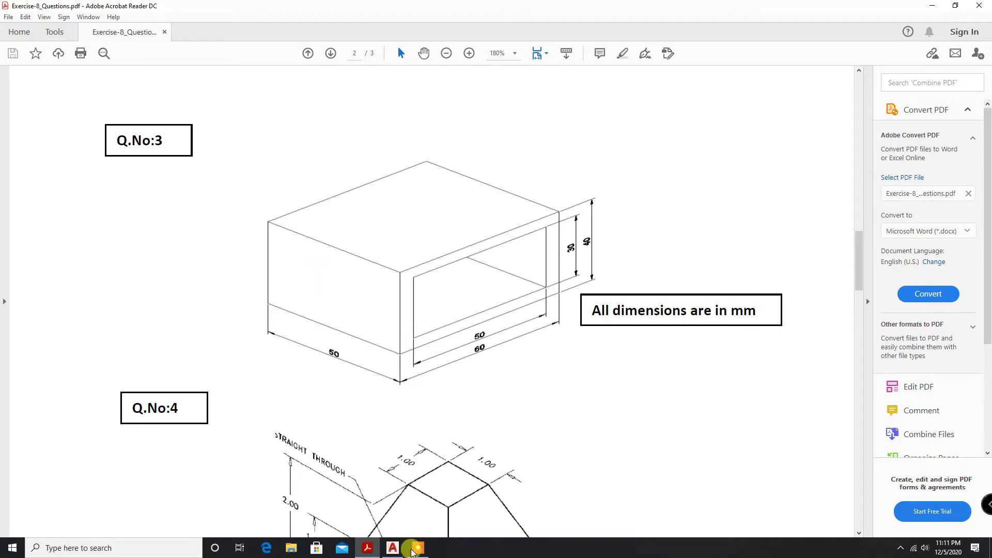
Step: Bring AutoCAD to the front and start a new blank drawing
click(392, 548)
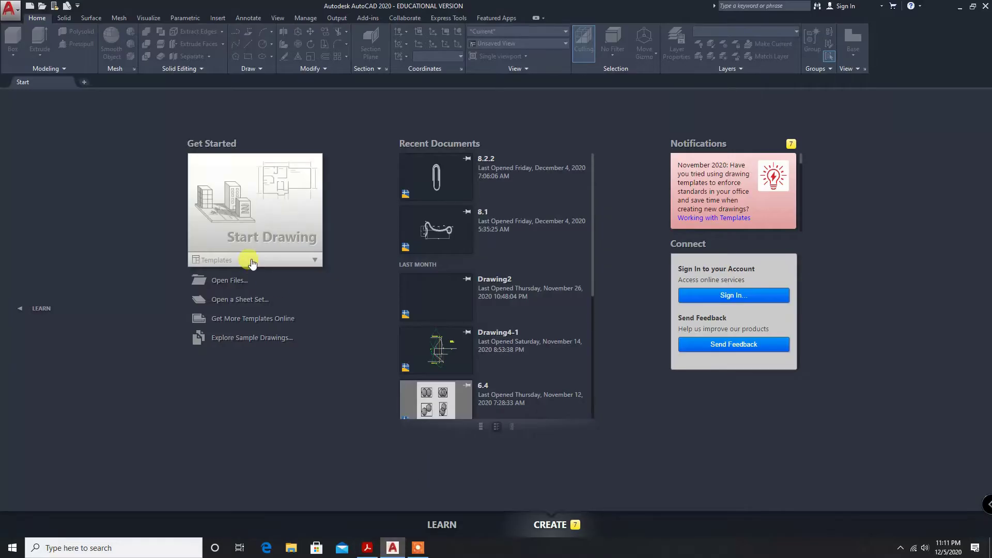
click(246, 206)
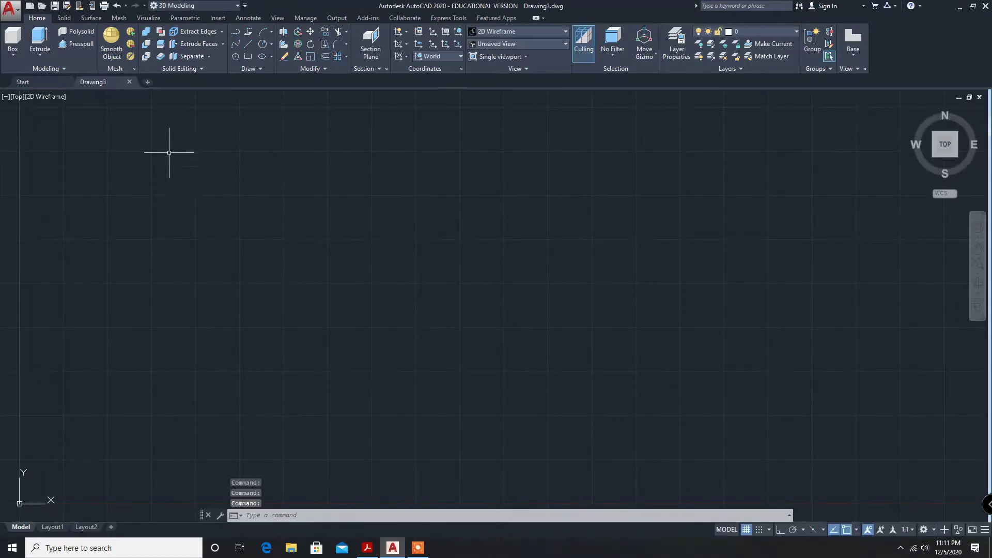
click(267, 514)
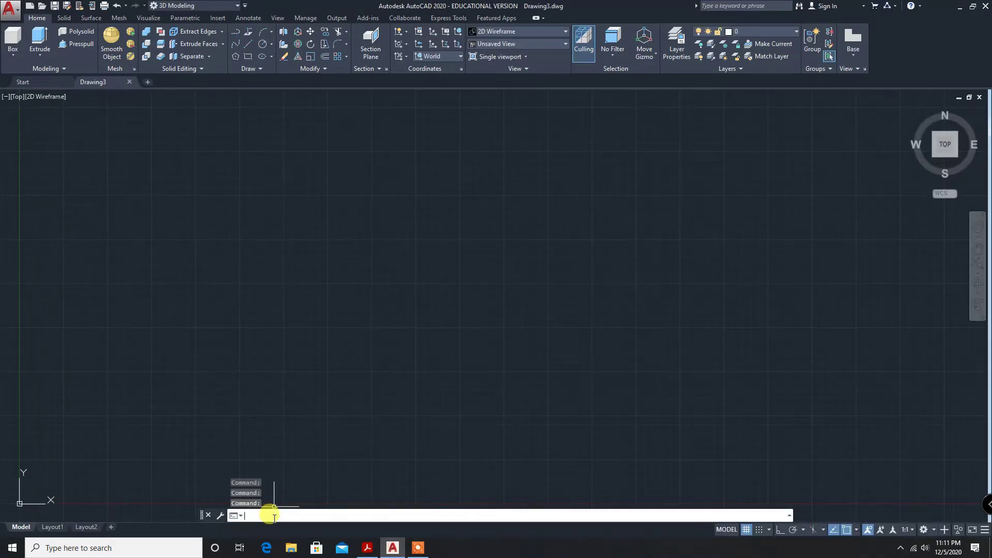
Step: Set the drawing units to length precision 0 and insertion scale Millimeters
text(units)
key(Return)
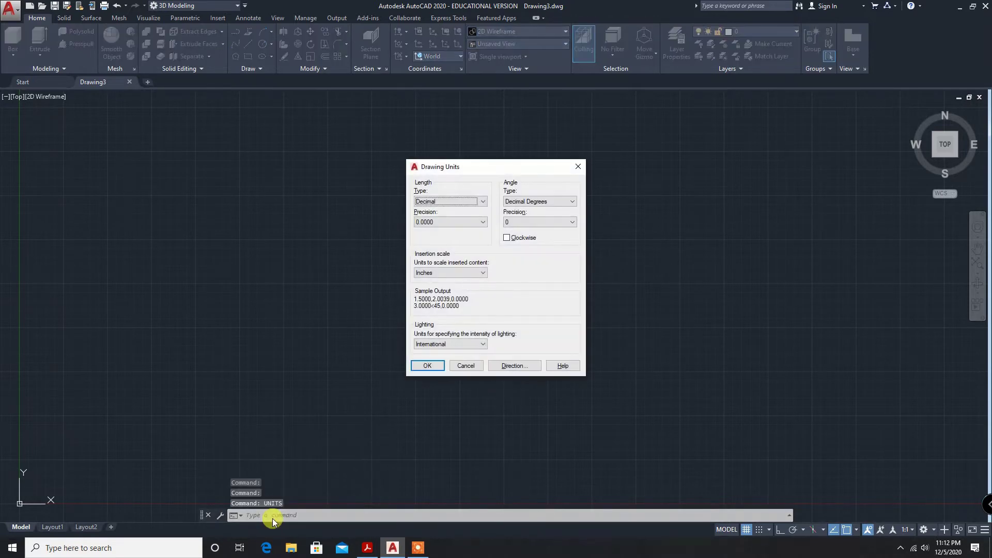
click(461, 222)
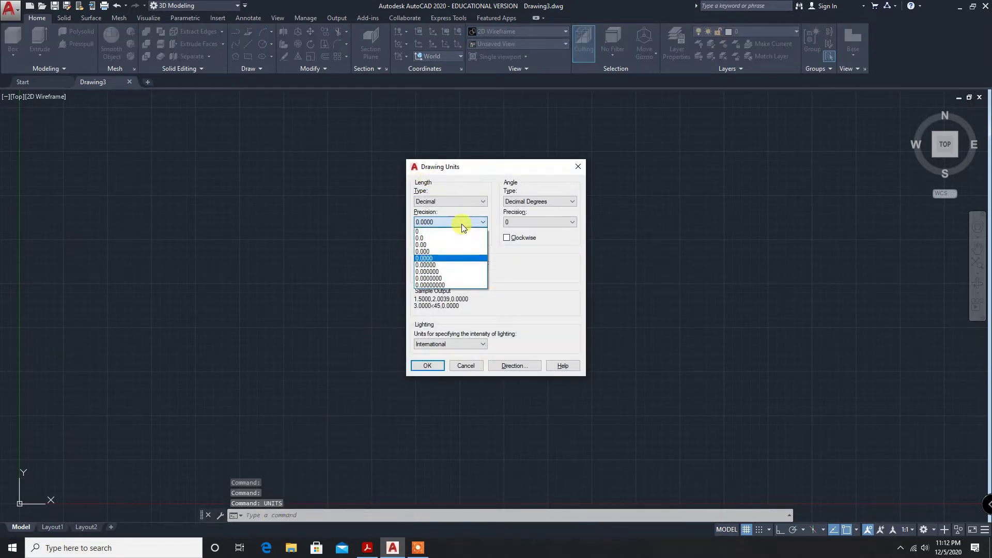
click(439, 232)
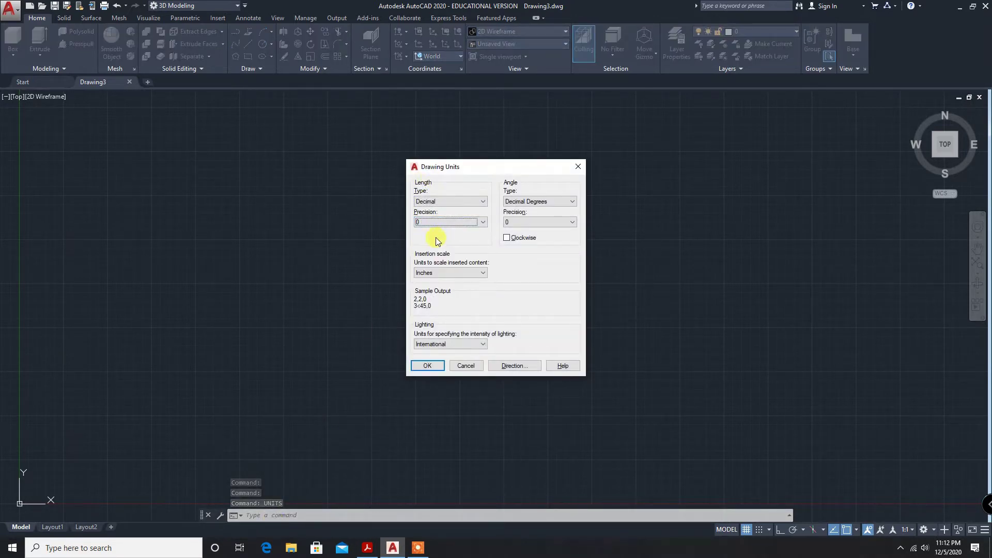
click(465, 273)
click(437, 315)
click(429, 366)
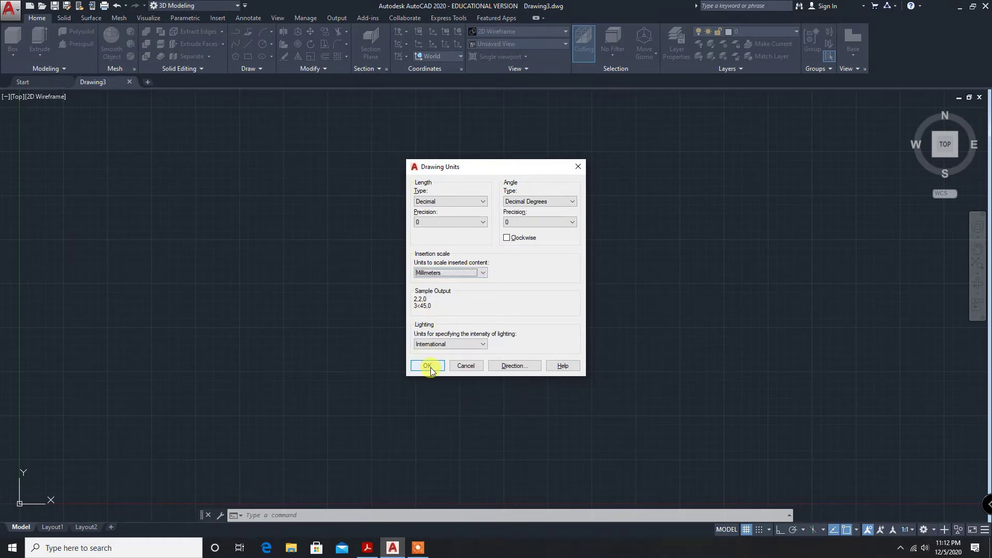
click(429, 367)
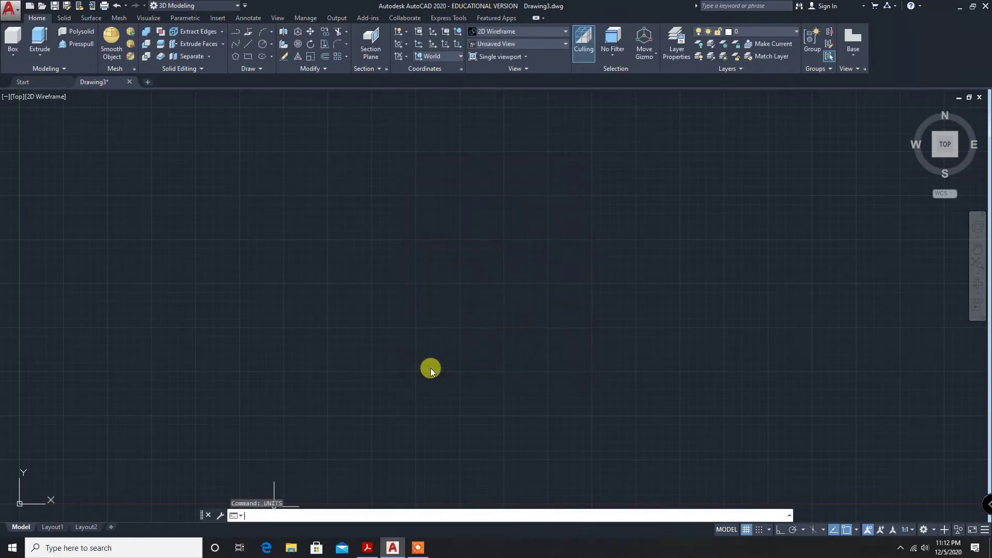
Step: Set the drawing limits from 0,0 to 297,210
text(limits)
key(Return)
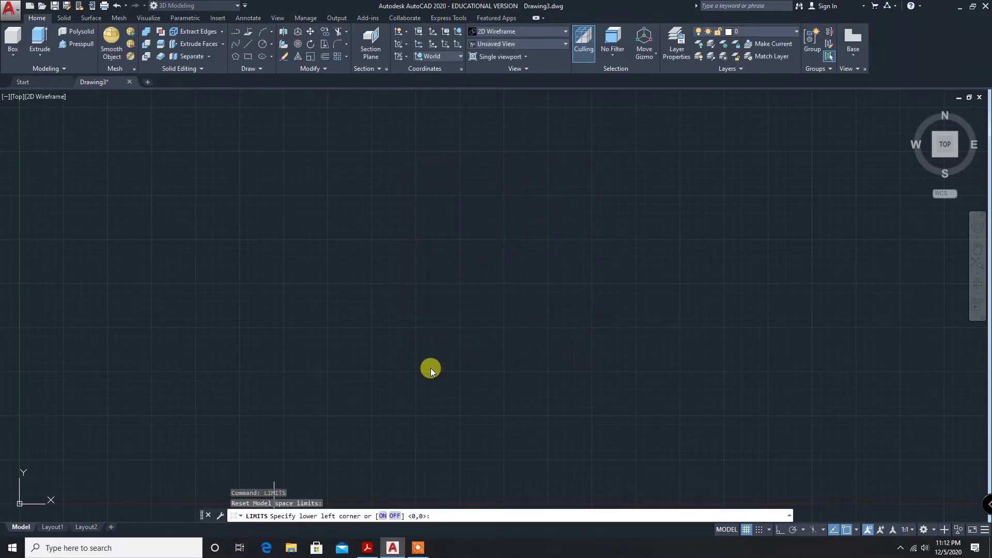
key(Return)
text(29)
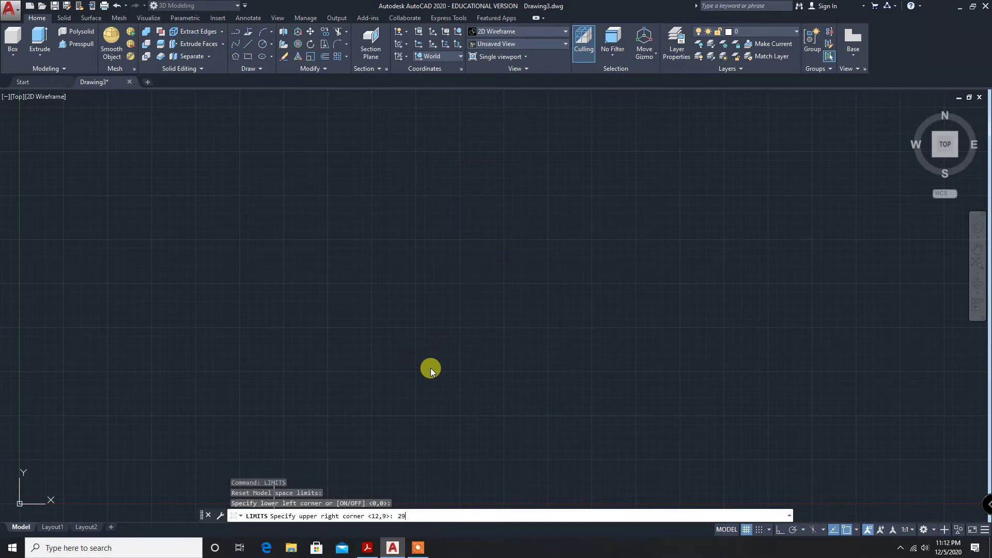
text(7,210)
key(Return)
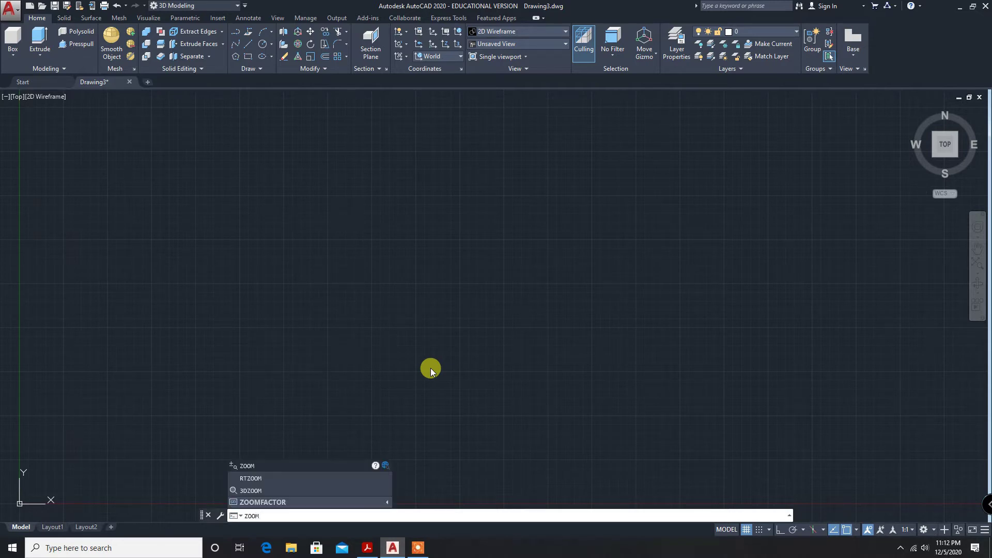
Step: Zoom All to fit the view to the new limits
text(zoom)
key(Return)
text(a)
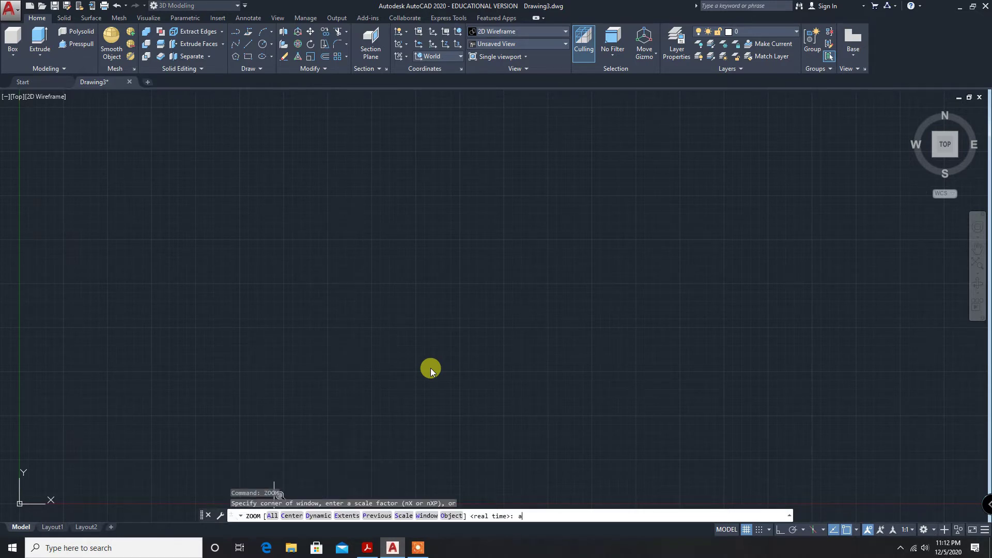
key(Return)
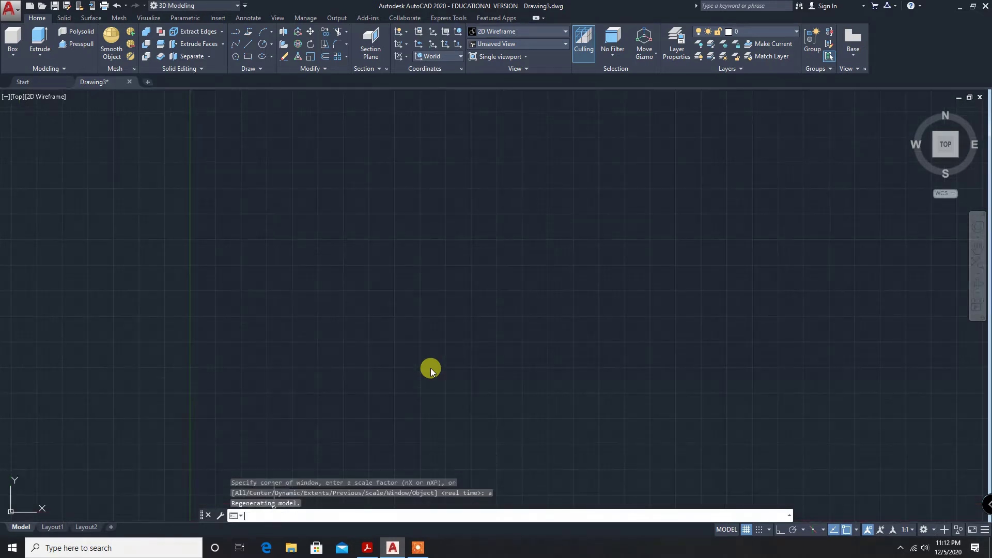
Step: Switch to the Front view and pan so the origin sits lower left
click(16, 96)
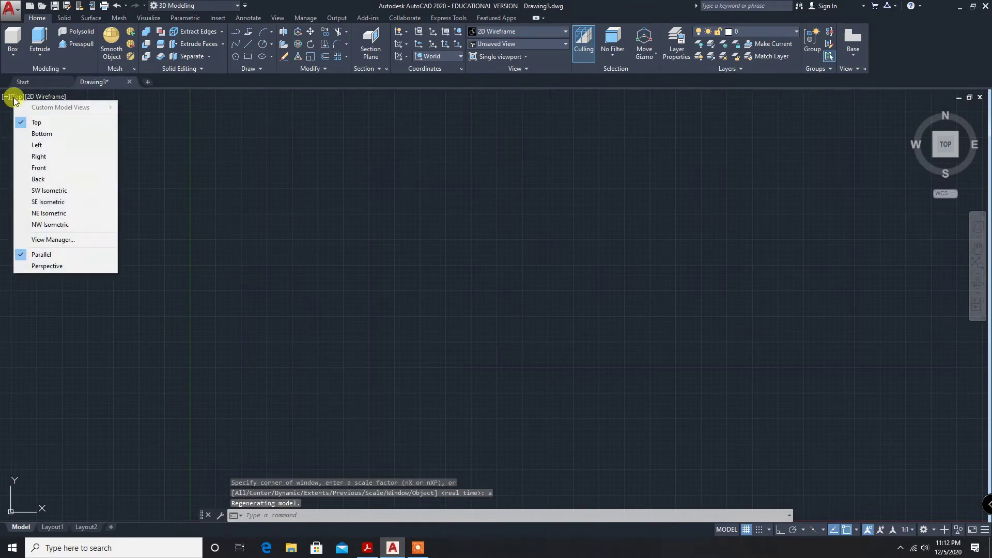
click(35, 167)
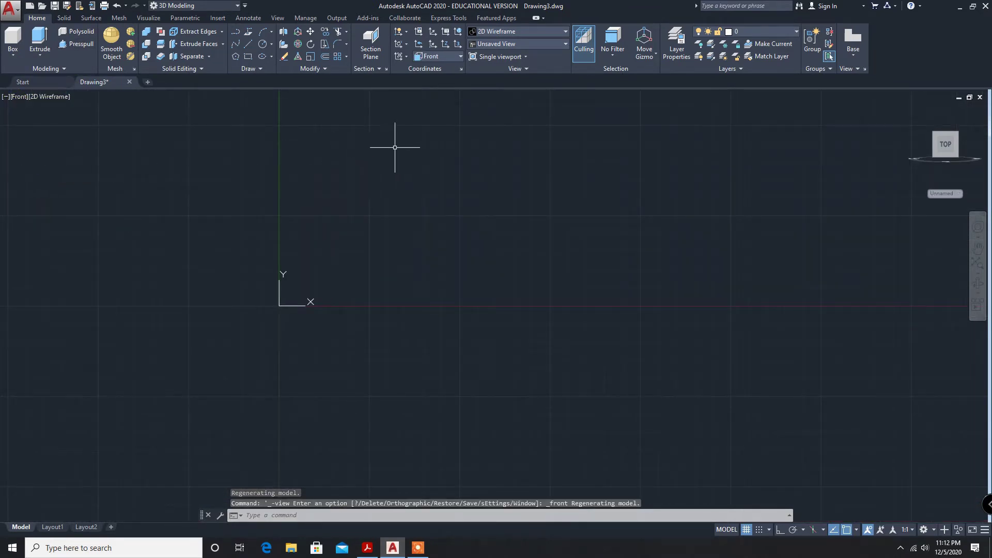
middle_drag(401, 149, 142, 421)
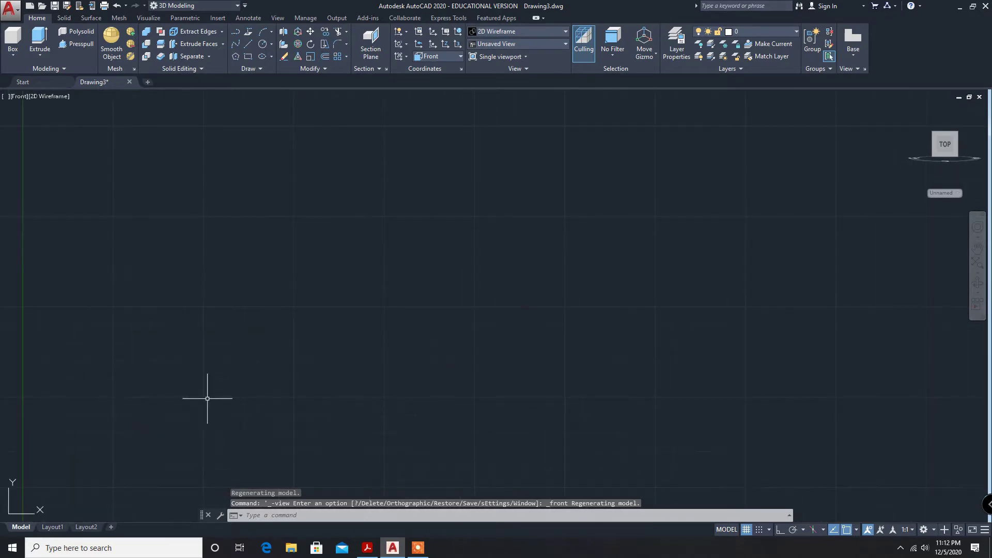
Step: Draw a 60 by 40 rectangle using the Dimensions option
click(248, 58)
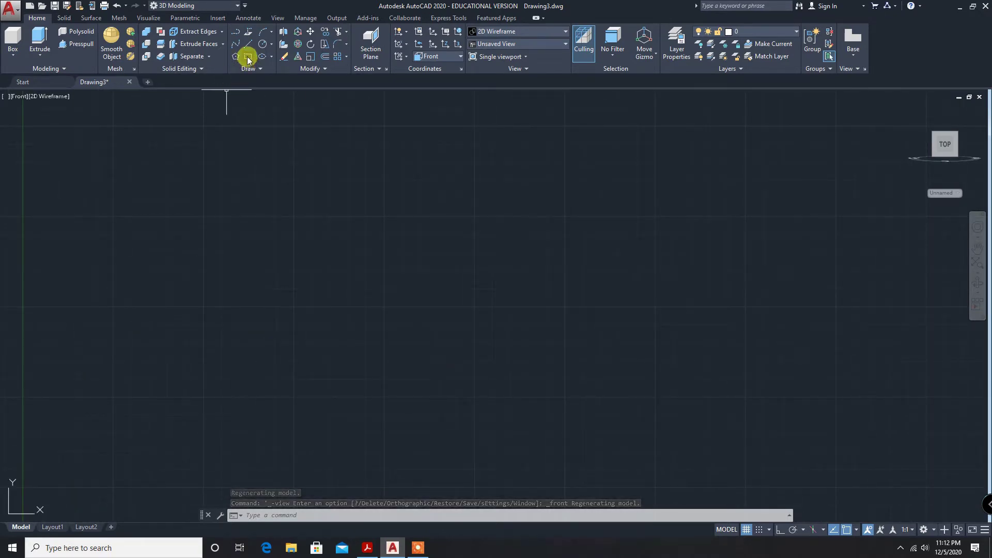
click(296, 309)
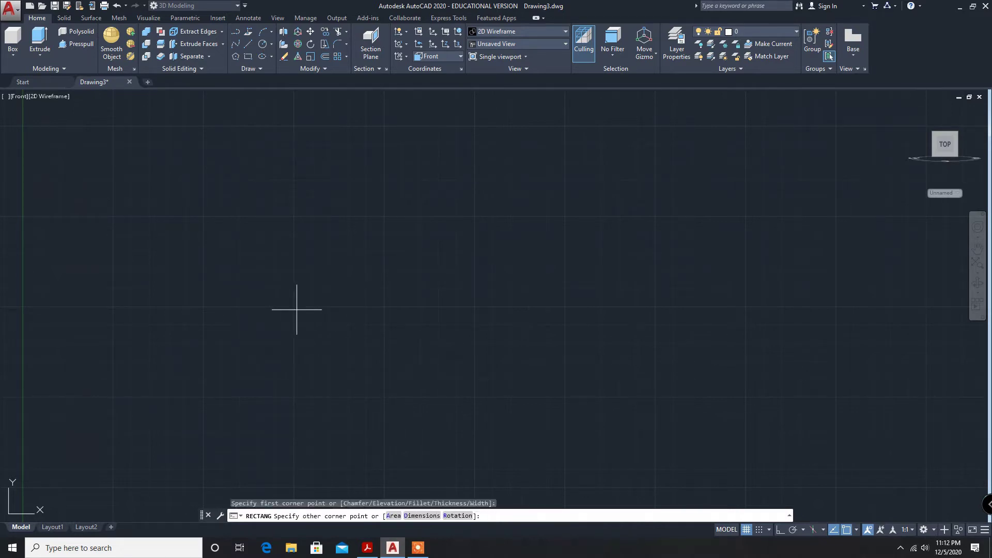
click(434, 516)
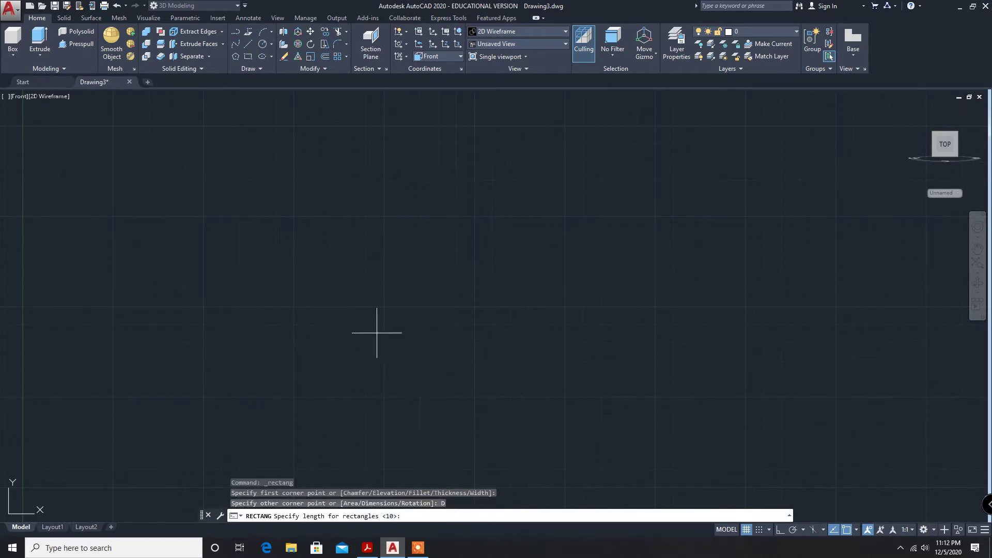
text(60)
key(Return)
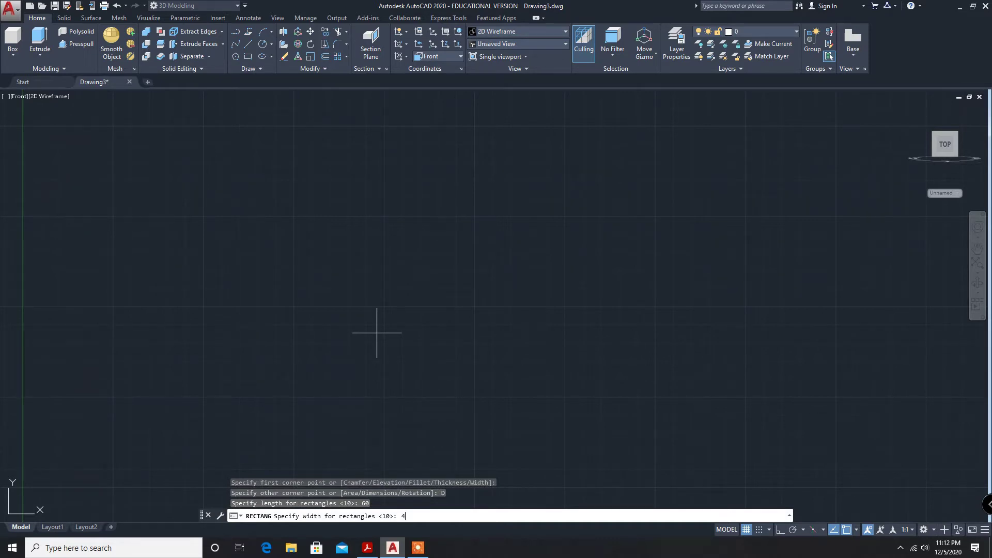
key(Return)
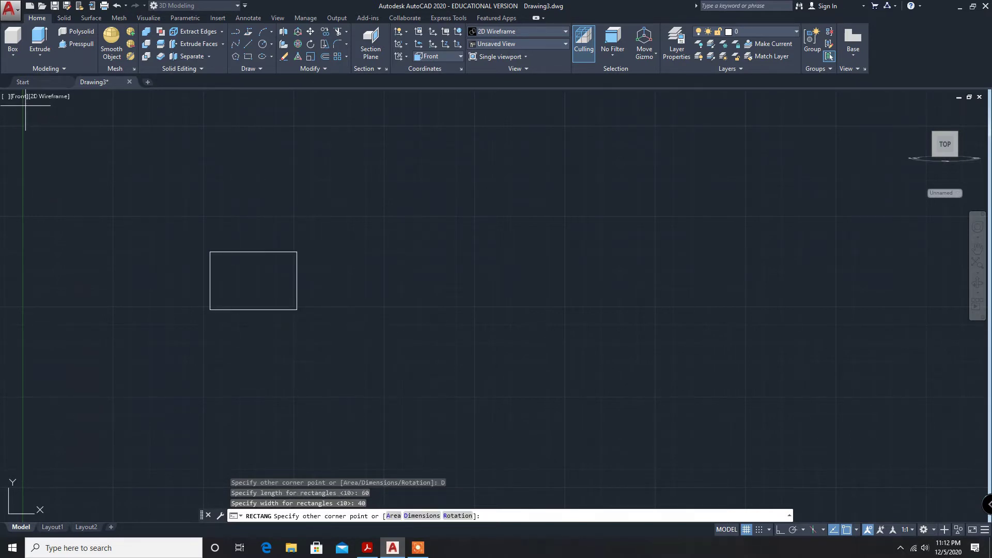
click(76, 233)
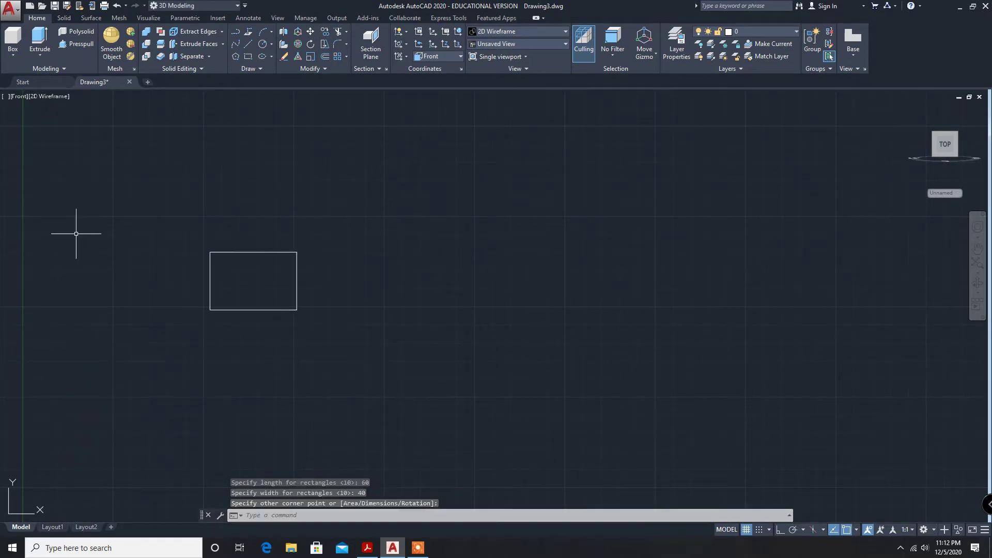
Step: Switch to the Southwest Isometric view and zoom out
click(19, 98)
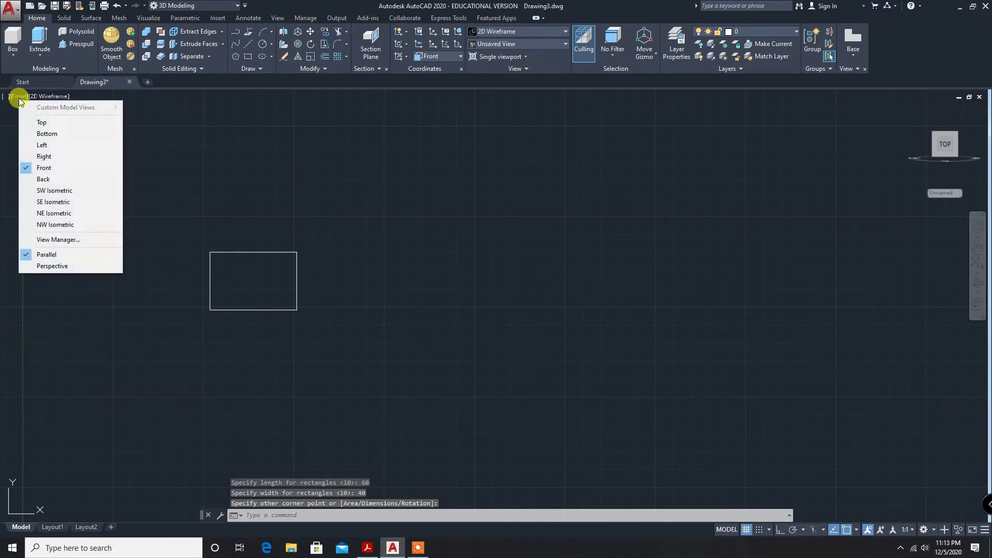
click(54, 190)
scroll(521, 369, down, 1)
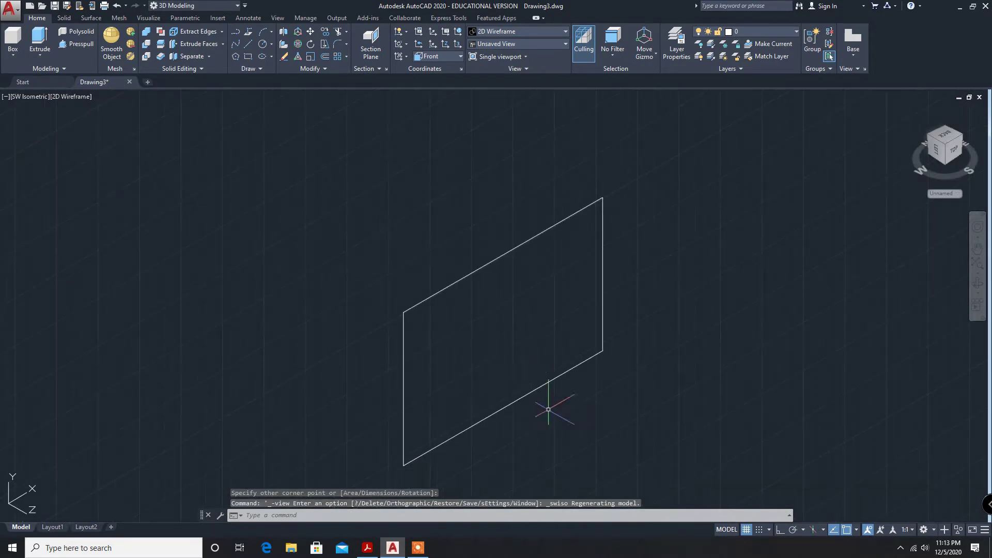
Step: Extrude the rectangle to a height of 50 and recentre the box
click(44, 56)
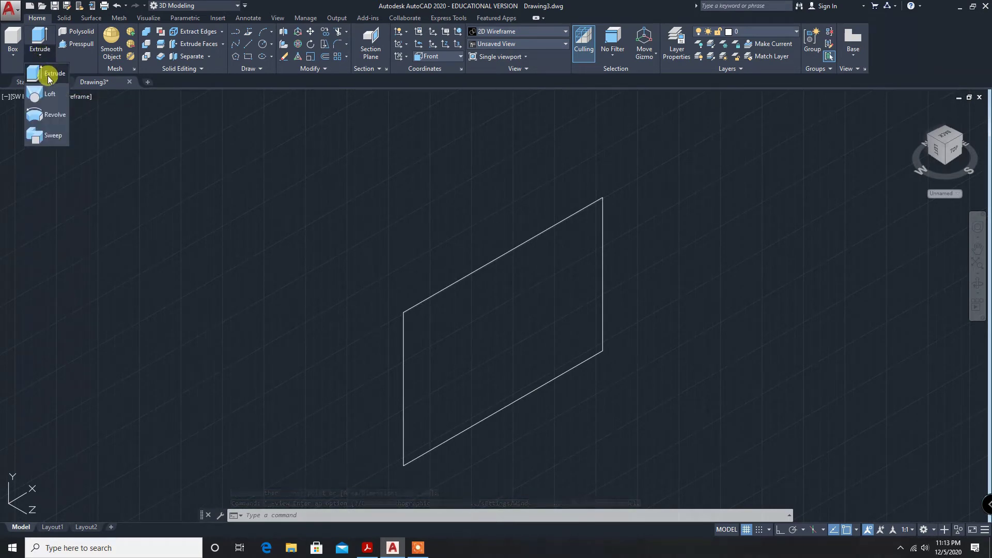
click(49, 78)
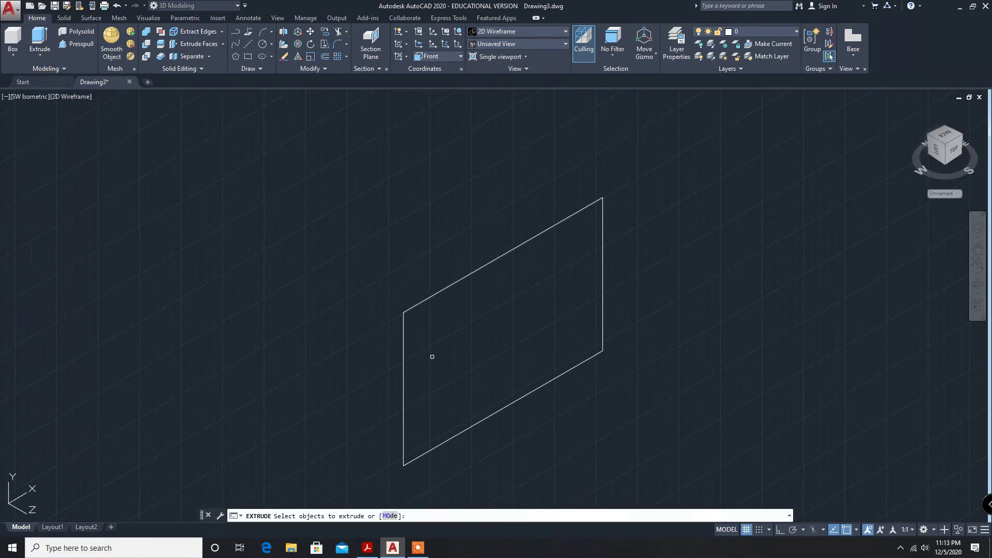
click(403, 357)
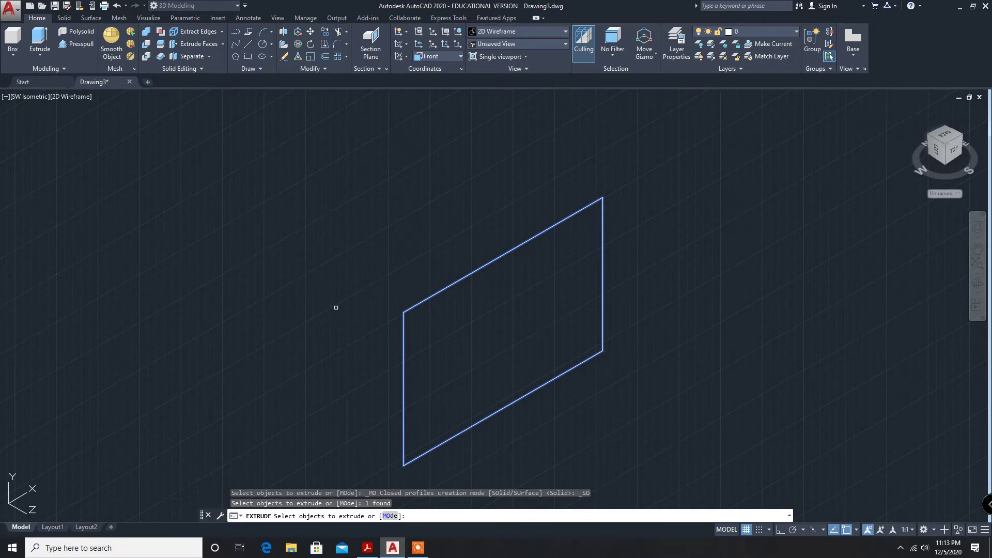
key(Return)
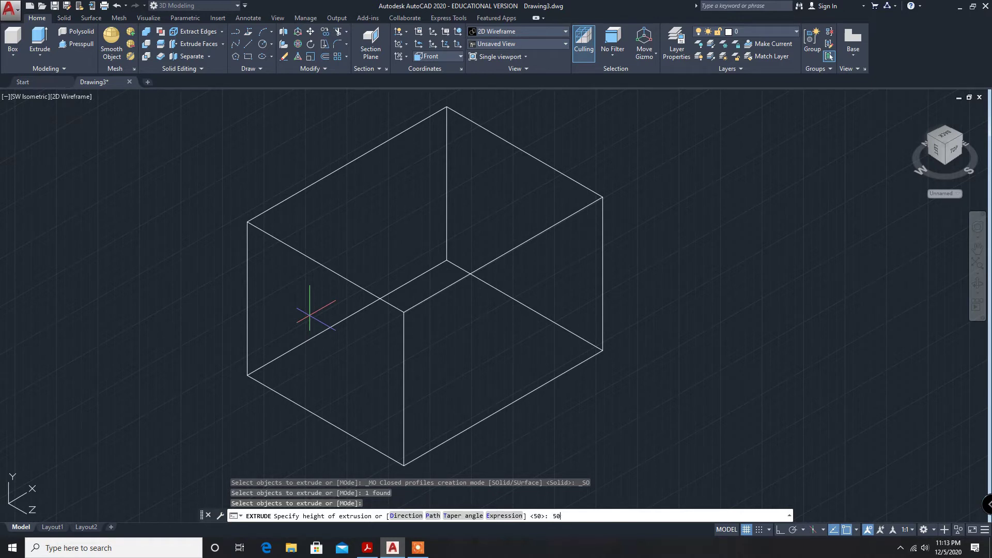
key(Return)
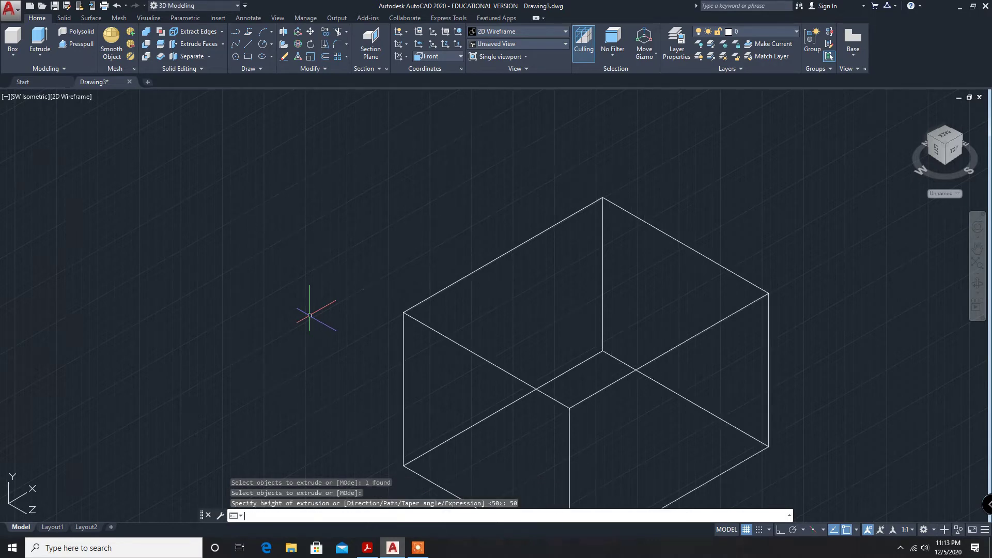
middle_drag(602, 356, 546, 196)
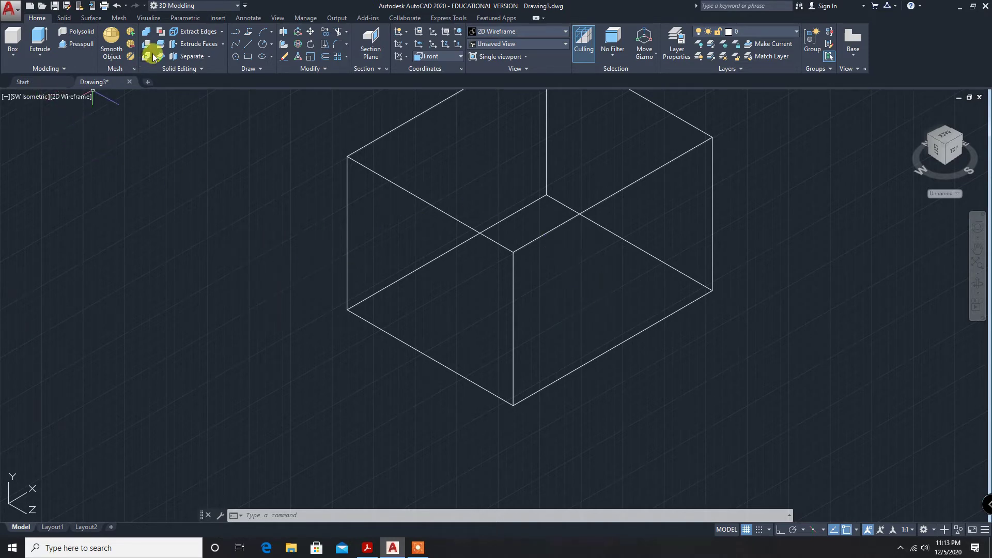
Step: Shell the box, removing one end face, with a 5 mm wall offset
click(64, 18)
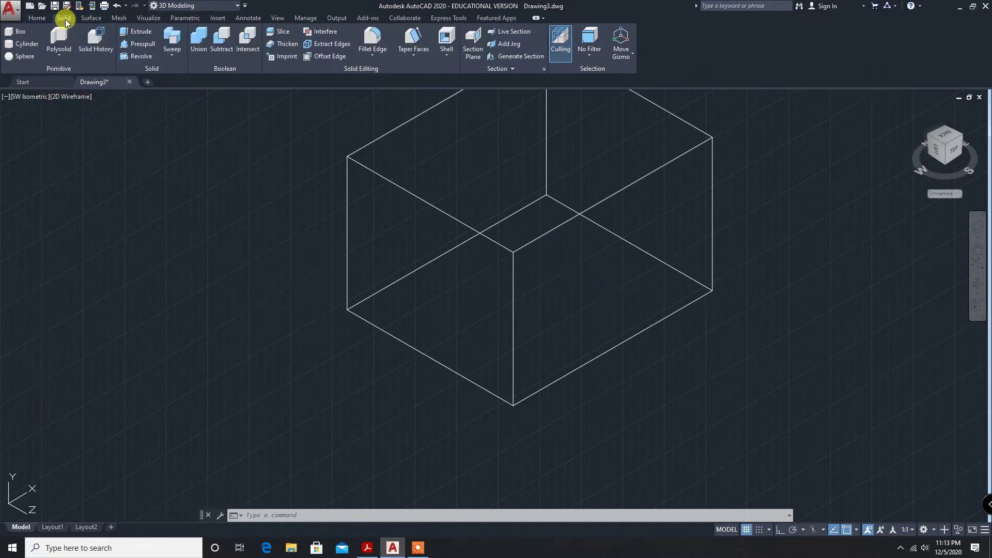
click(444, 46)
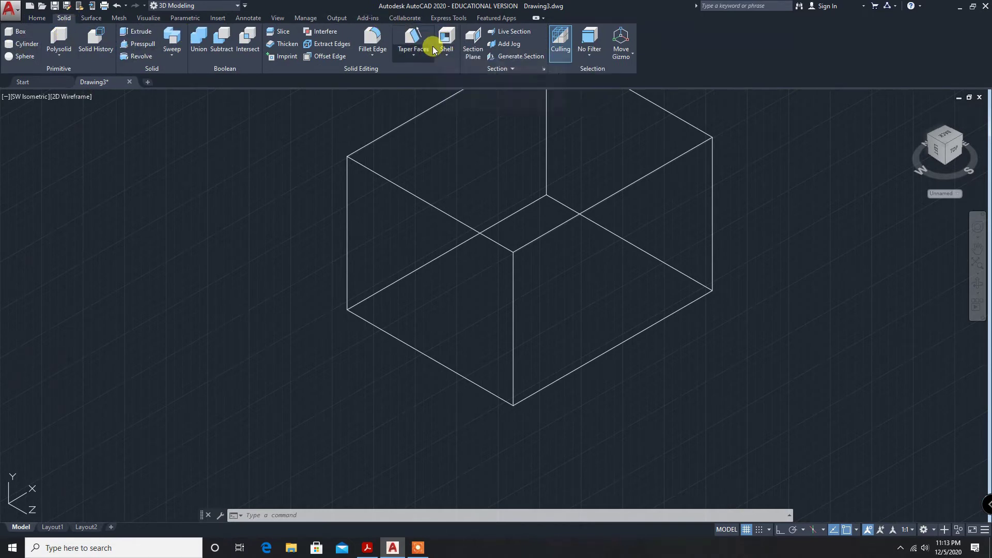
click(447, 50)
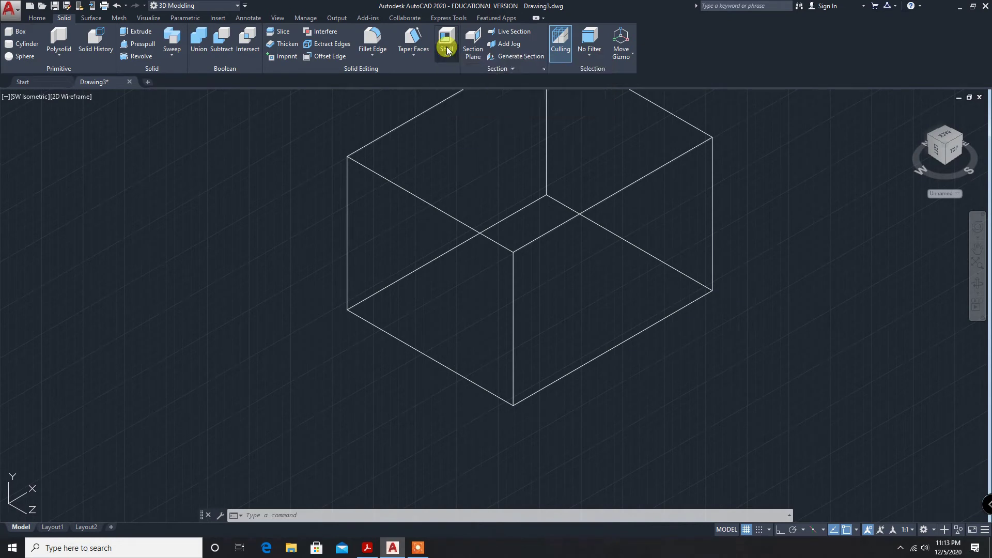
click(458, 73)
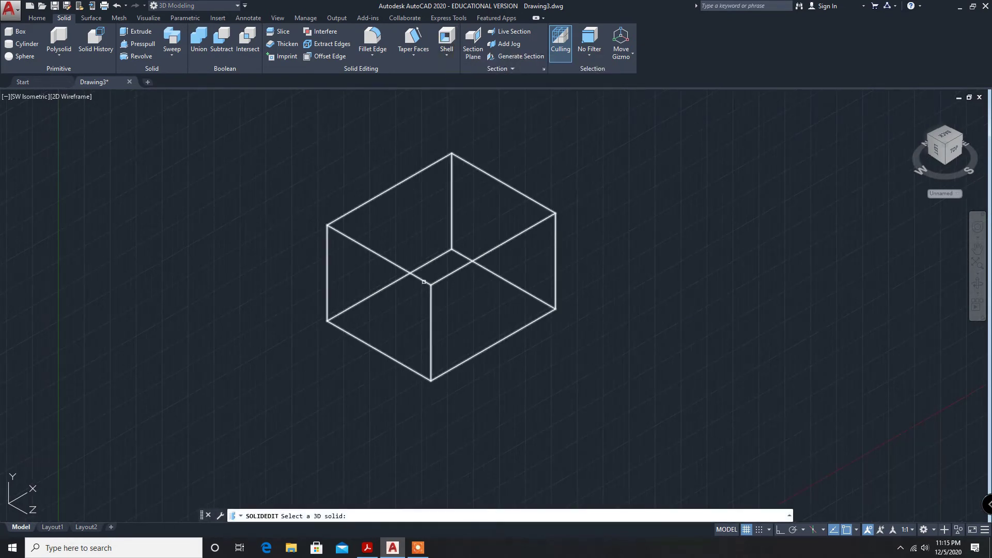
click(424, 282)
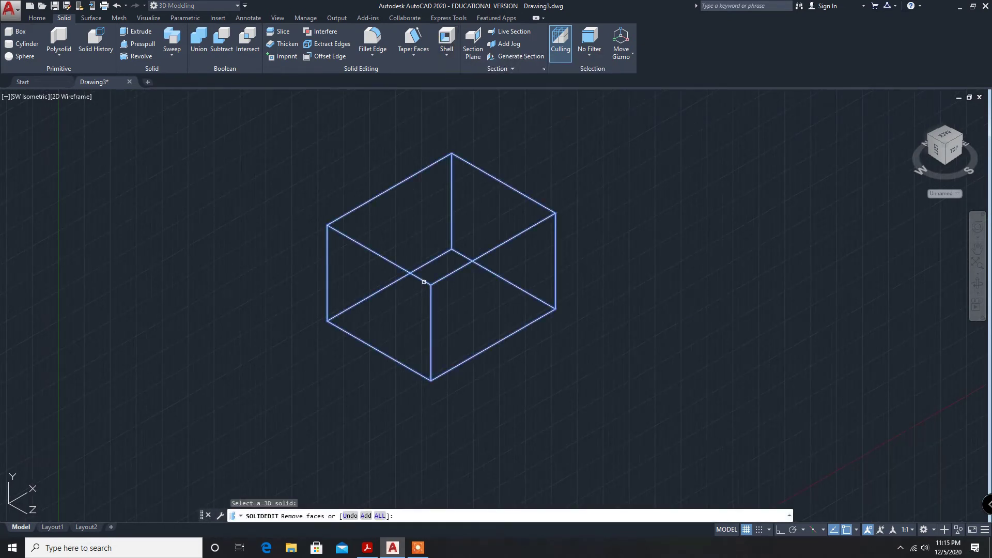
click(458, 304)
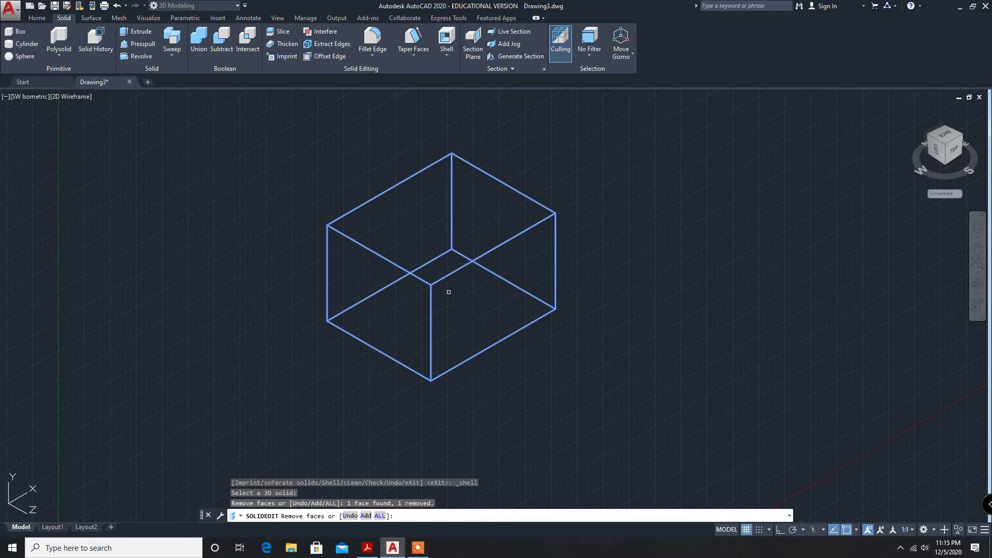
key(Return)
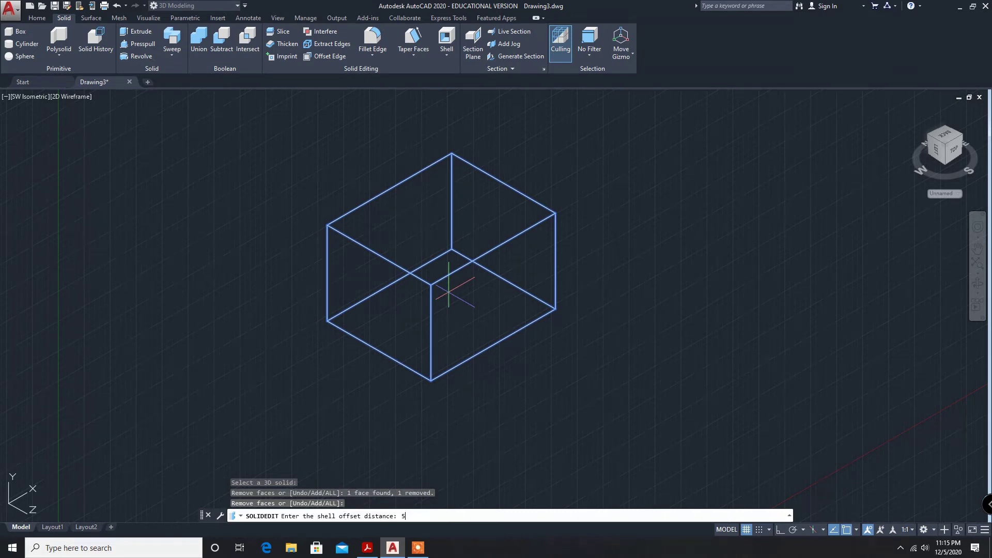
key(Return)
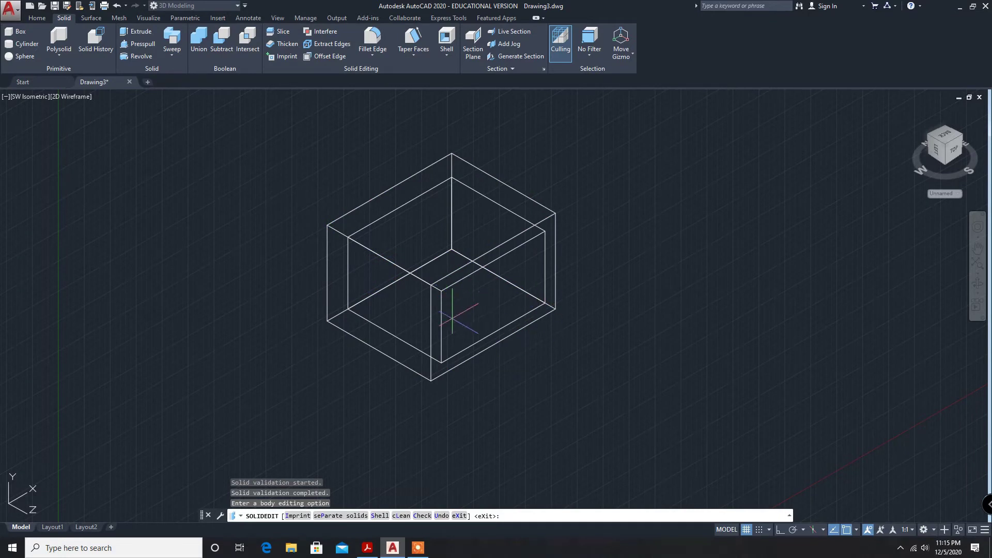
Step: Display the model in Conceptual visual style and bring the reference PDF forward
click(57, 98)
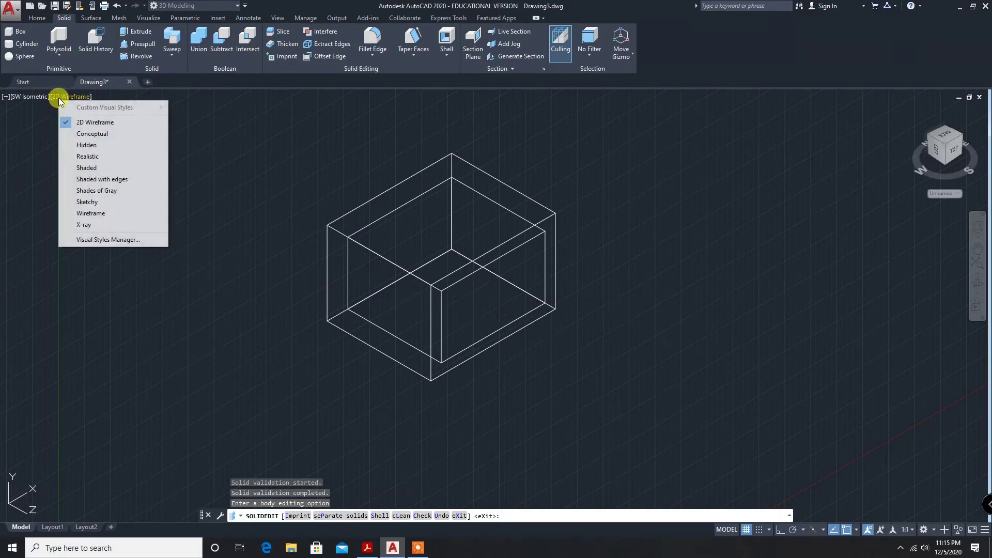
click(78, 131)
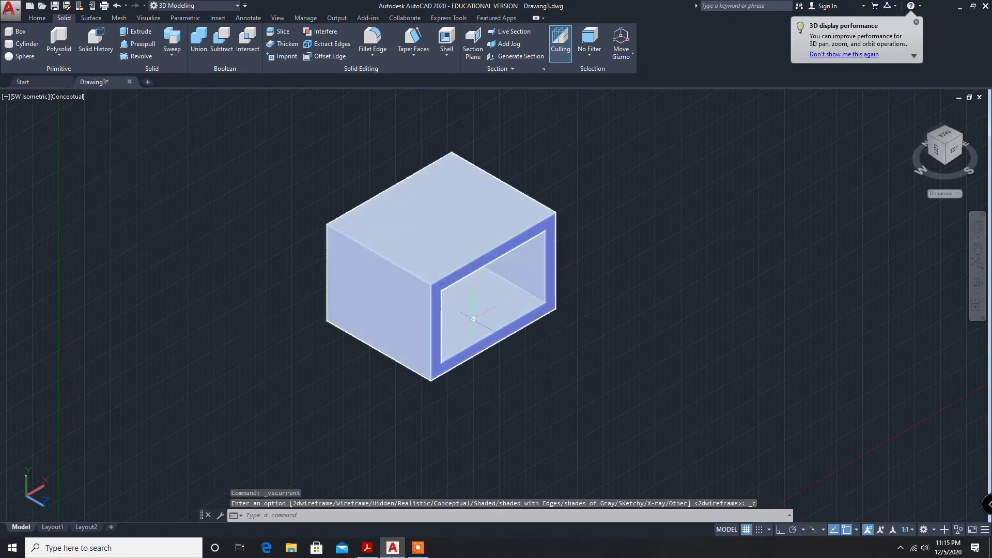
click(370, 550)
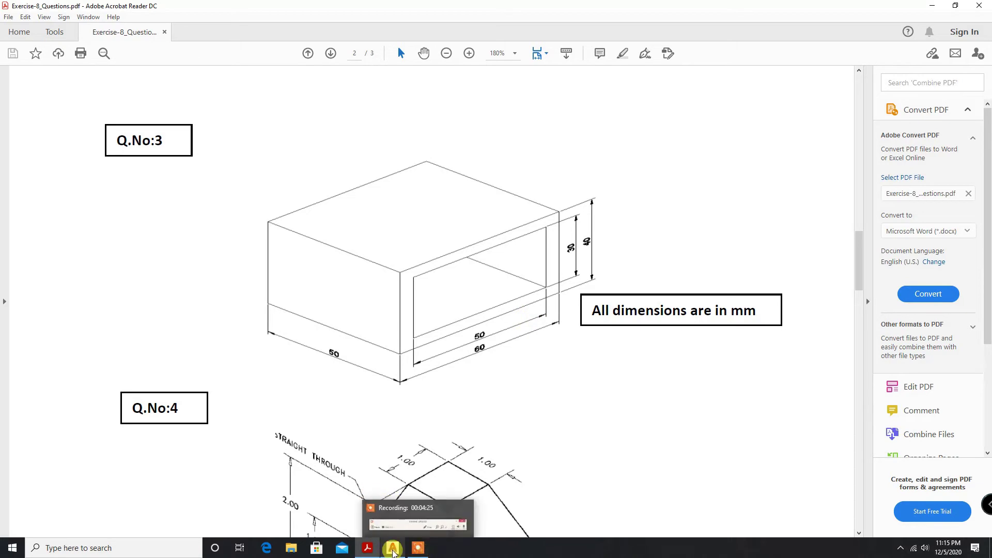
Step: Review the Q.No:3 box drawing in the PDF and return to AutoCAD
mouse_move(389, 551)
click(389, 549)
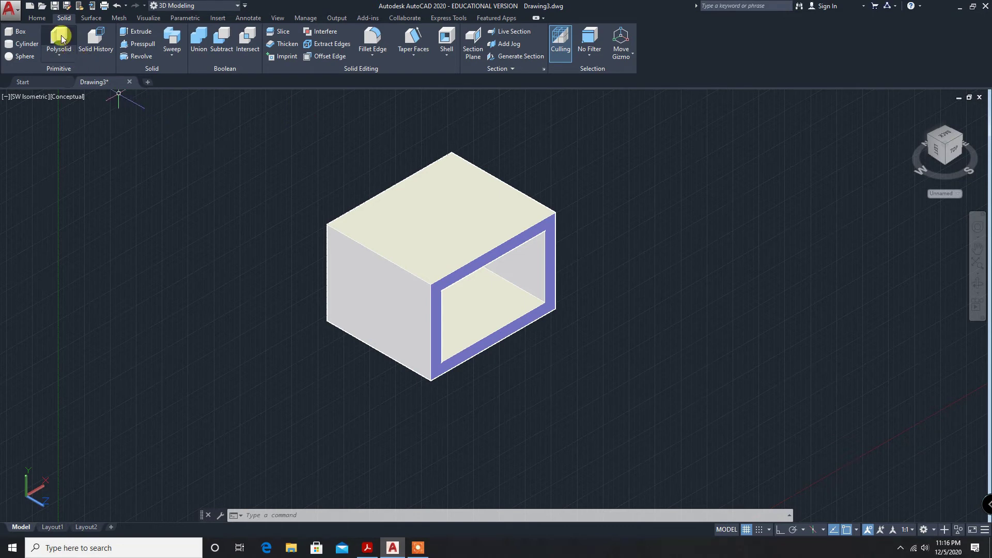
Step: Set the drawing views' drafting standard to First angle projection
click(37, 19)
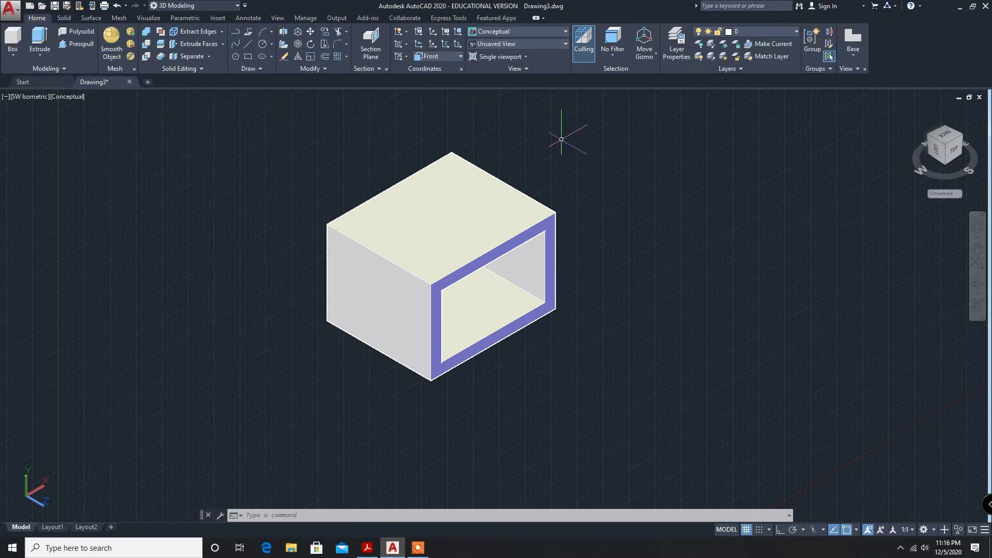
click(858, 55)
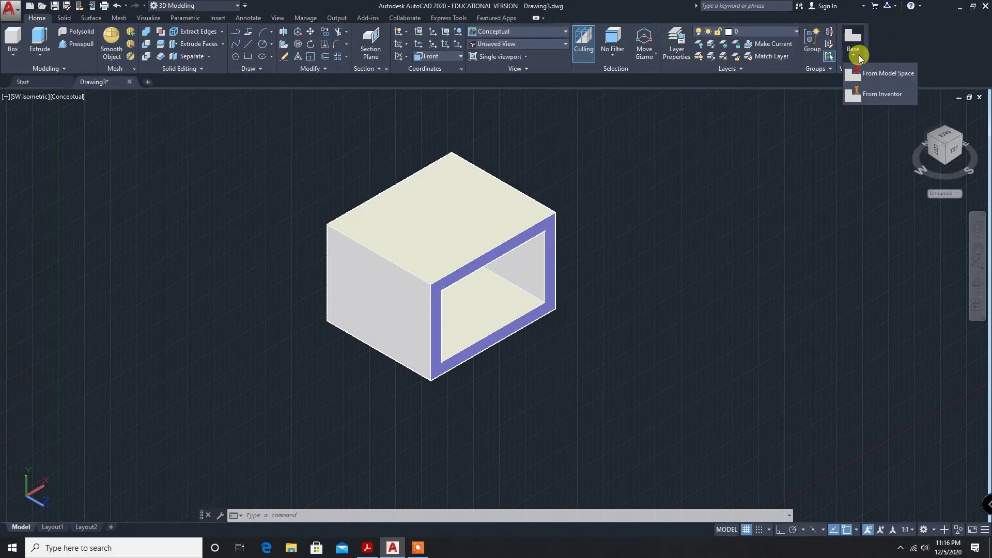
click(868, 74)
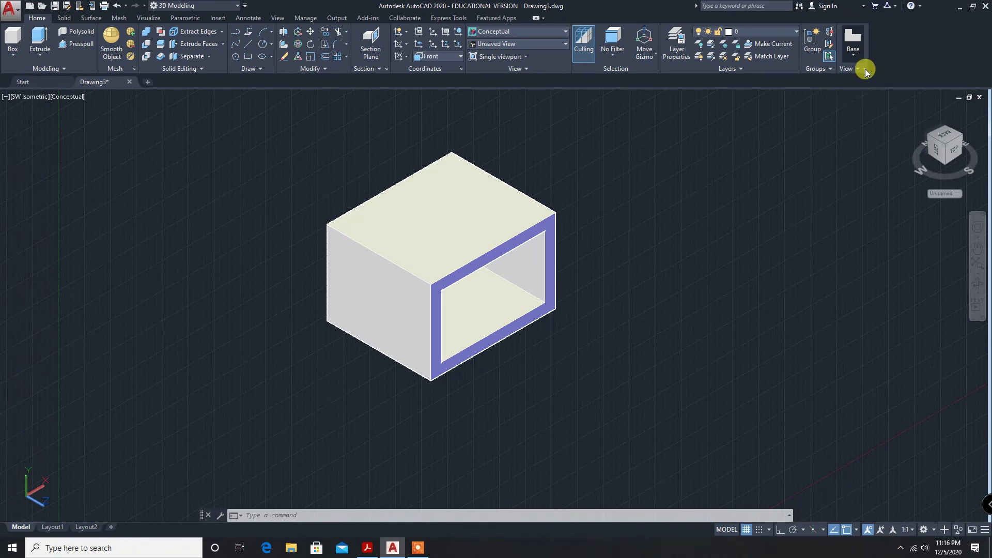
click(865, 69)
click(424, 230)
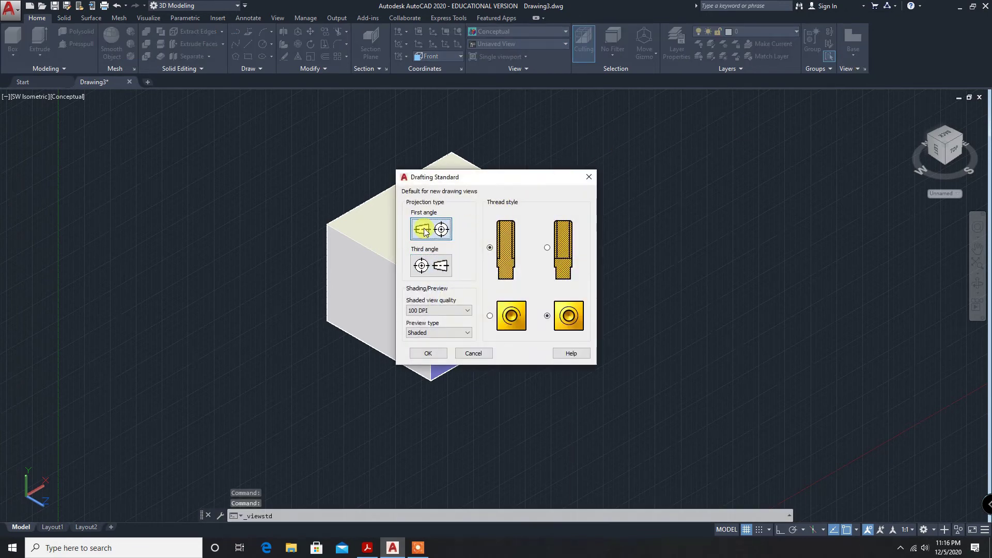
click(428, 354)
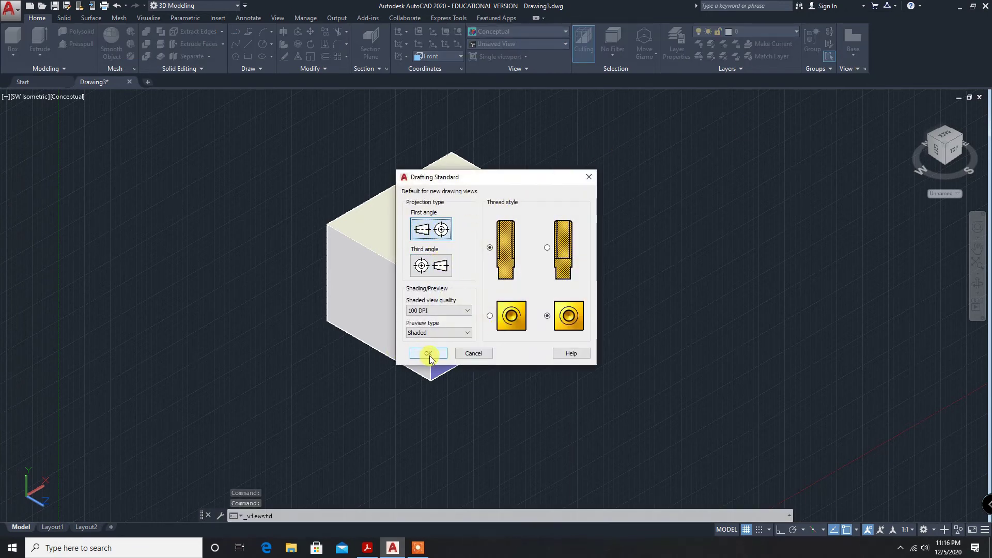
key(Return)
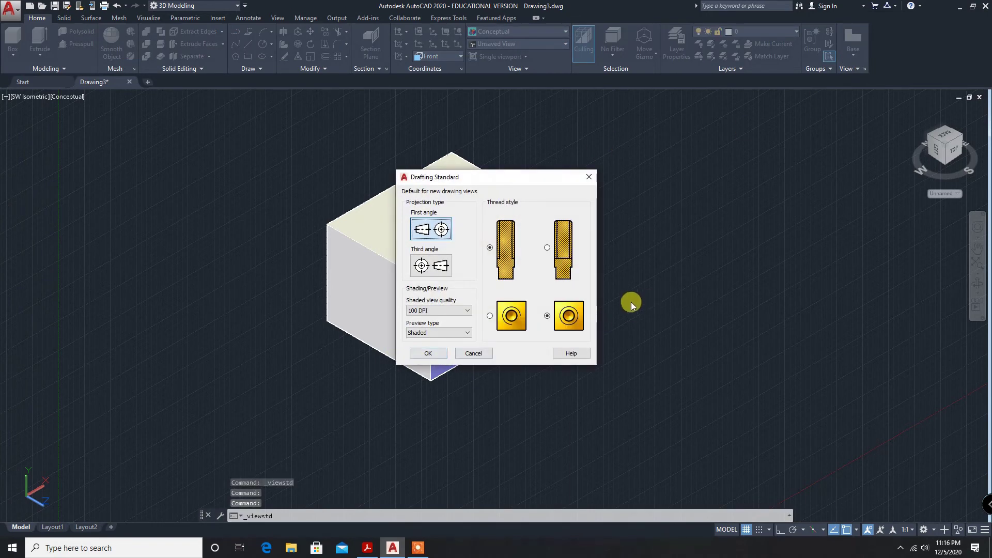
click(427, 353)
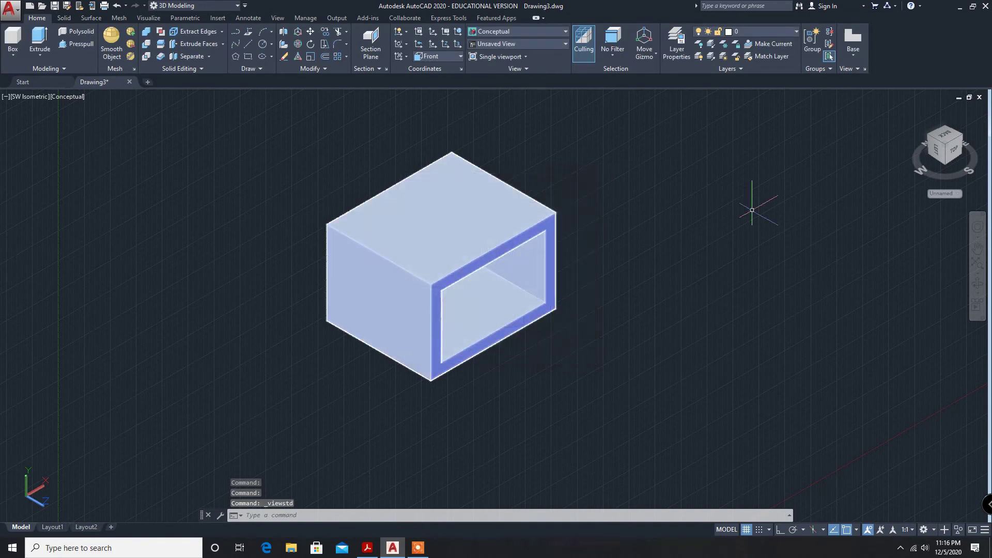
key(Escape)
Step: Create a base view of the shelled box on Layout1, placed at the upper left
click(853, 55)
click(860, 79)
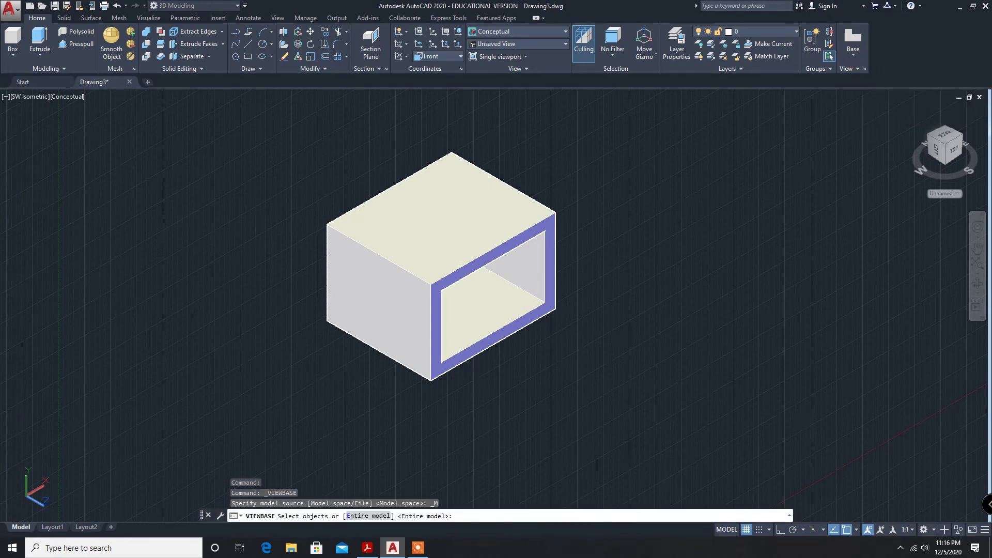
click(377, 234)
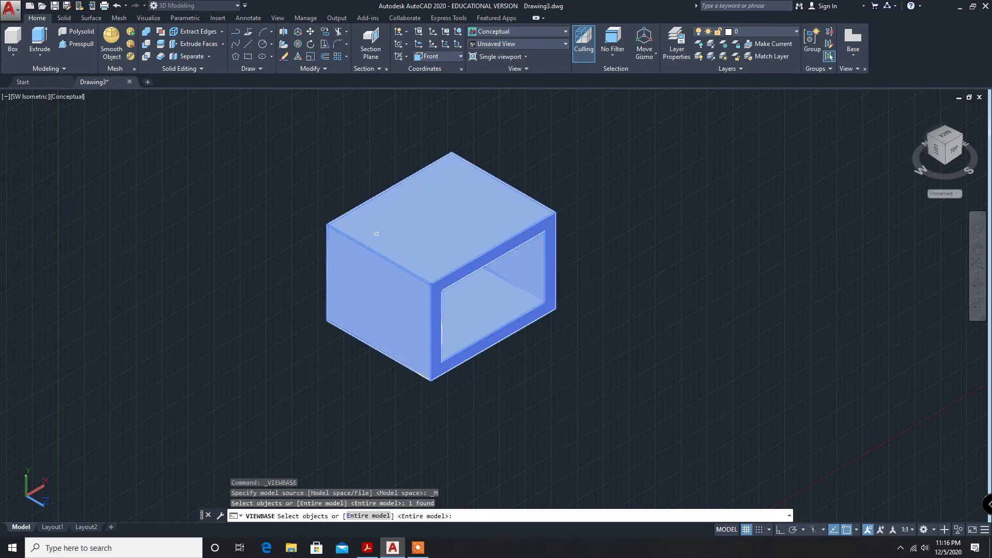
key(Return)
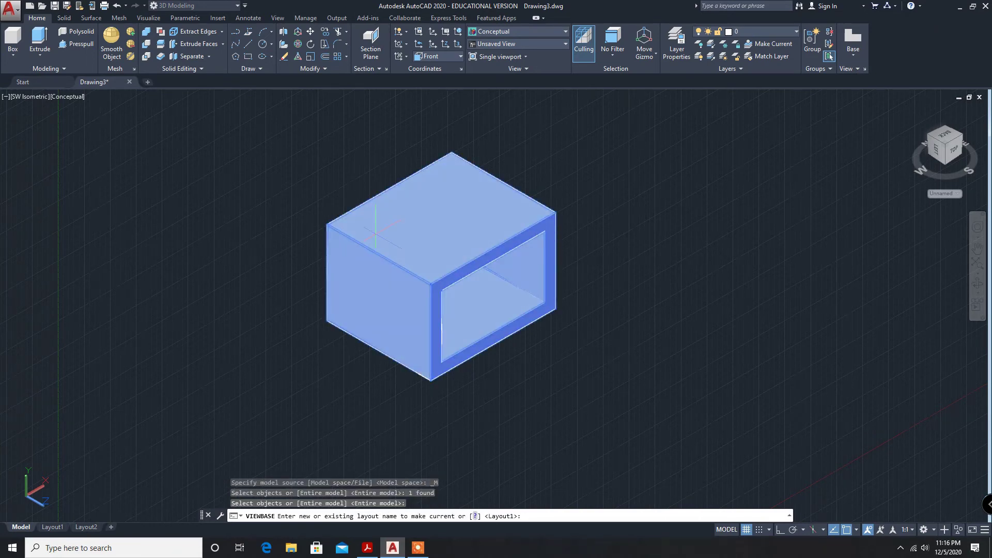
key(Return)
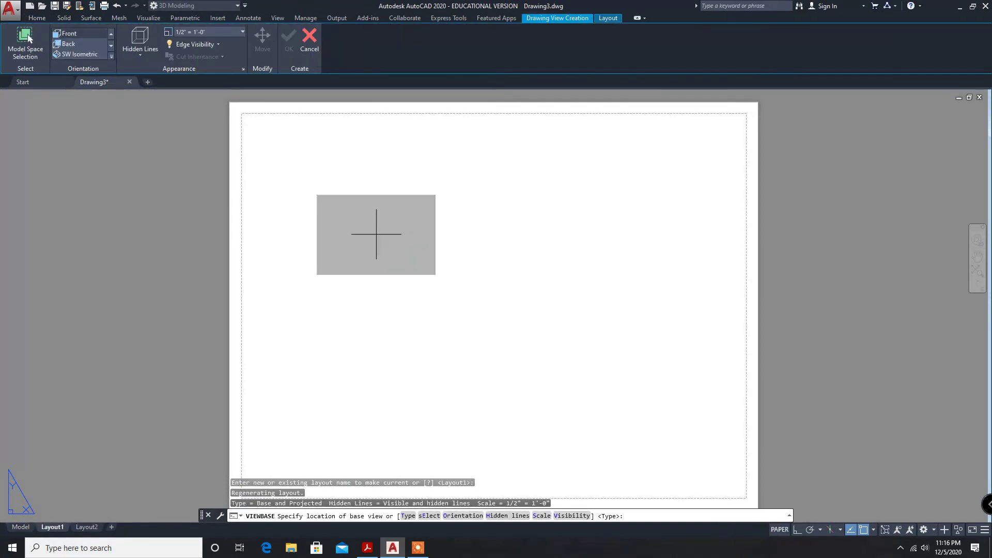
click(341, 208)
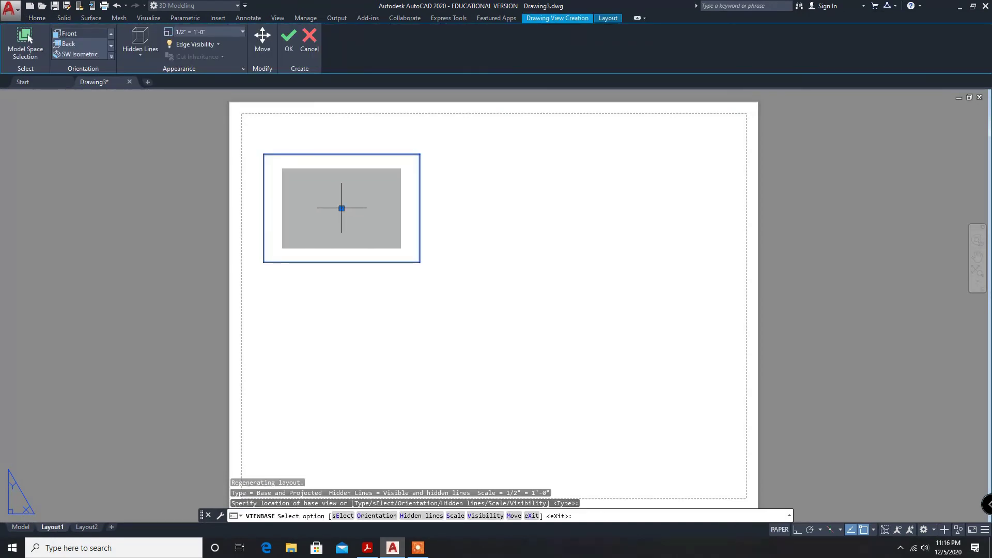
Step: Add projected views below and right of the base view, plus a lower-right isometric
key(Return)
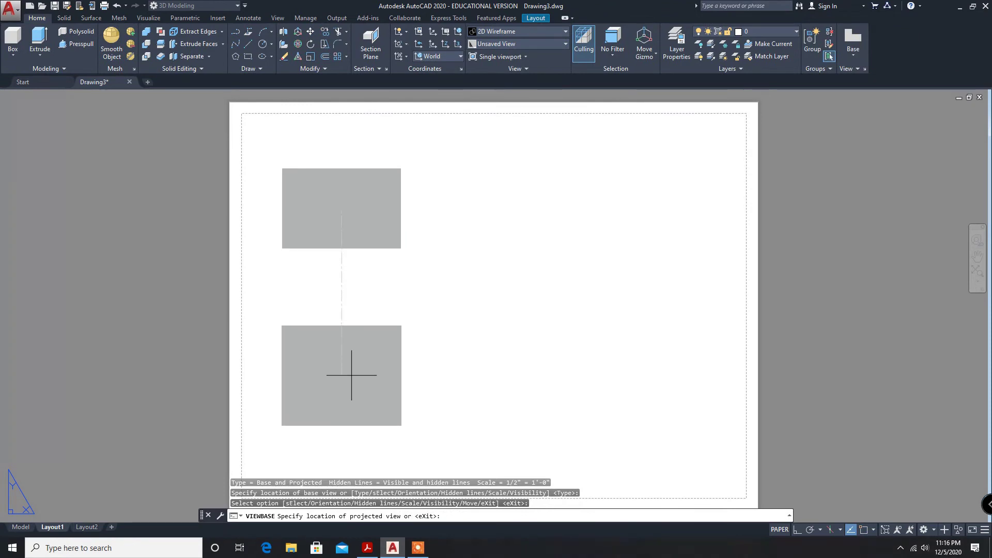
click(351, 375)
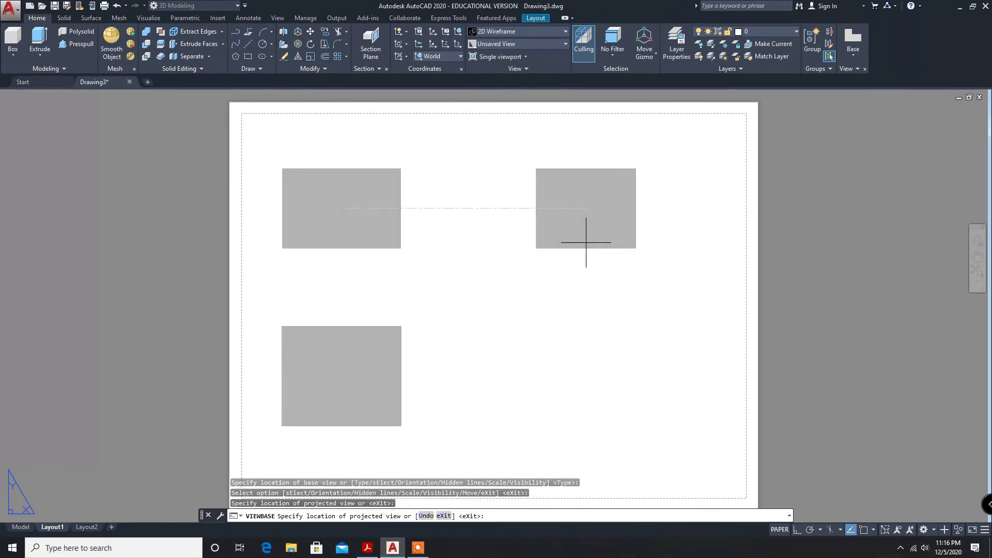
click(586, 242)
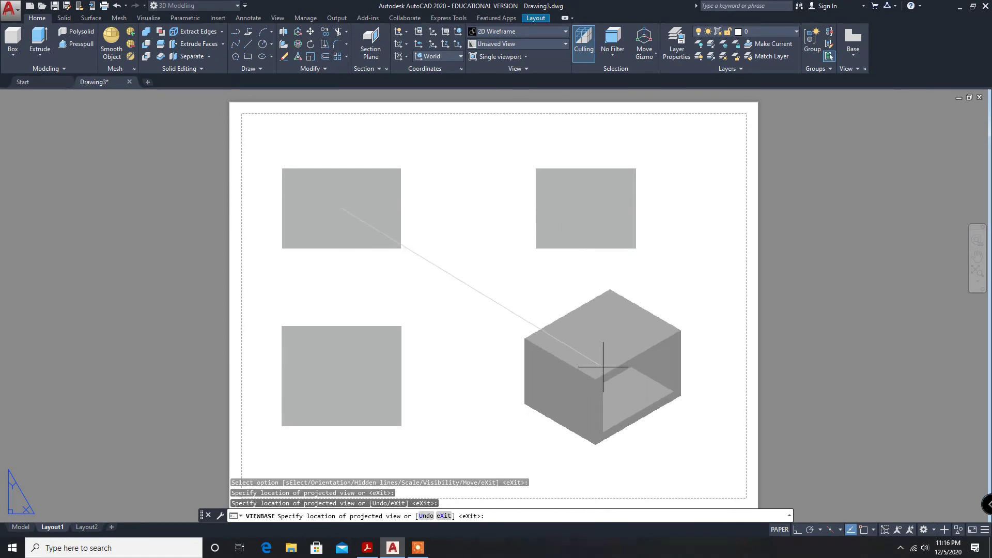
click(603, 367)
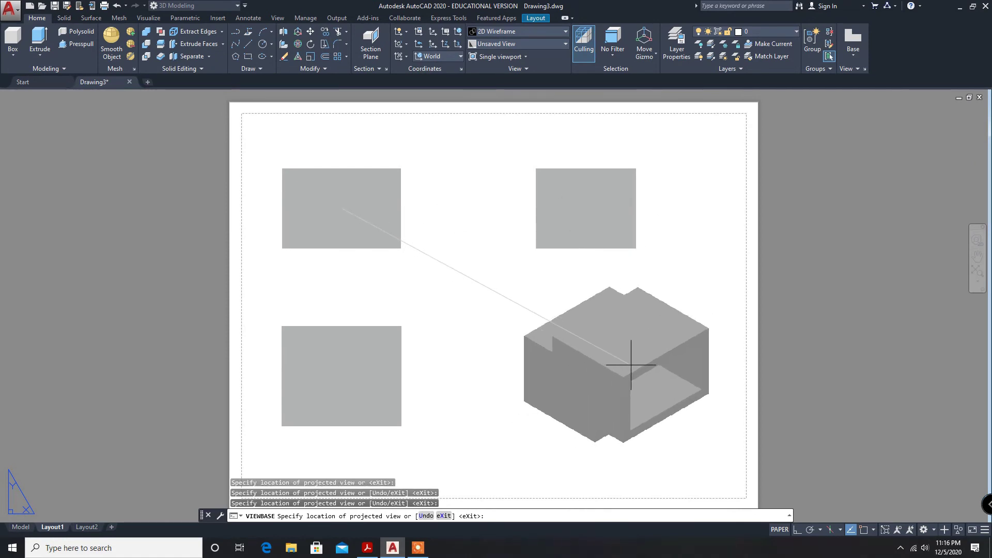
key(Return)
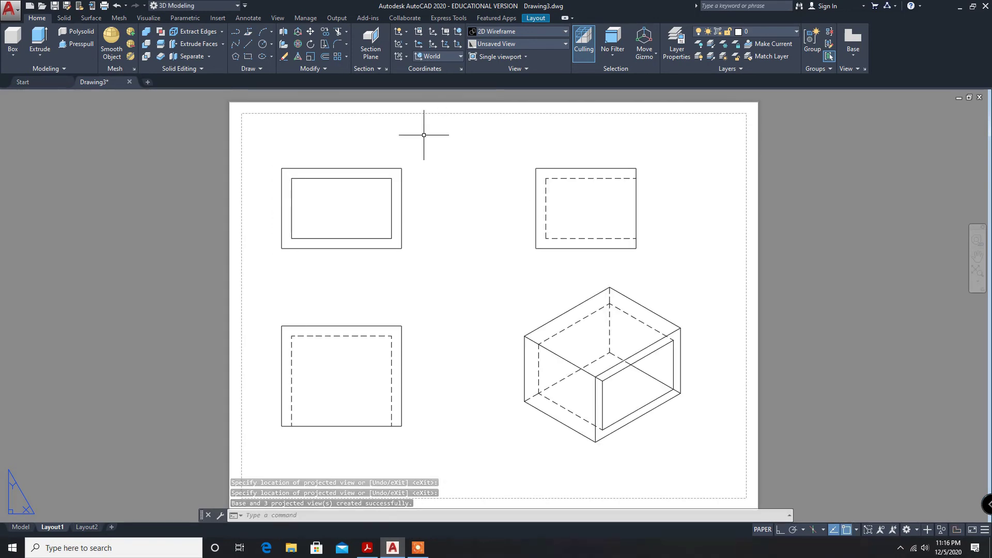
Step: Add a 60 linear dimension across the top-left view's outer width, placed below the view
click(244, 20)
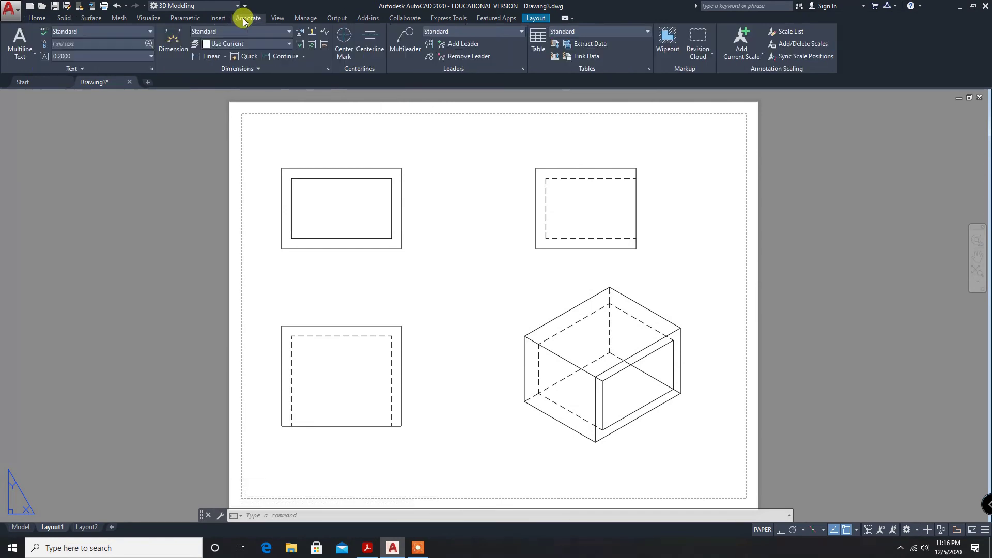
click(208, 56)
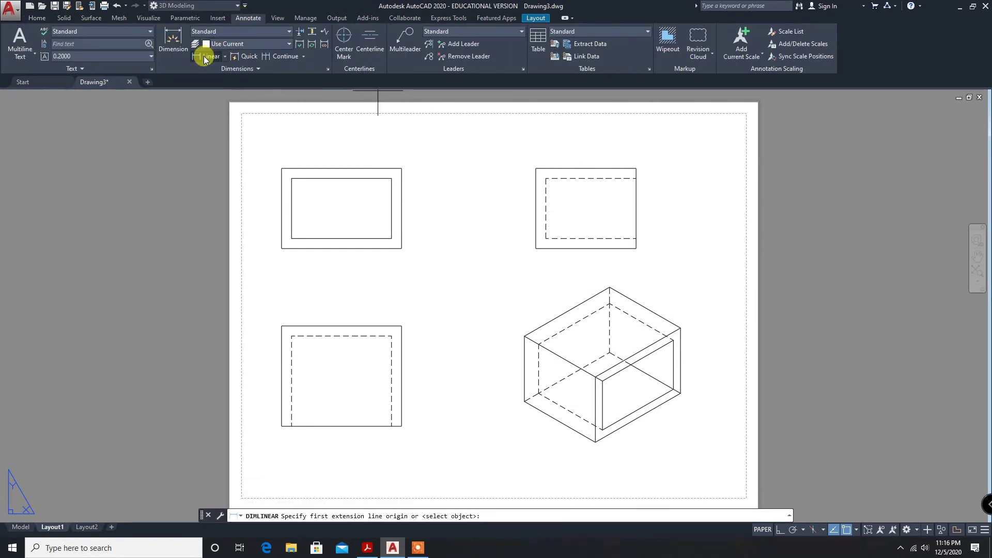
click(282, 249)
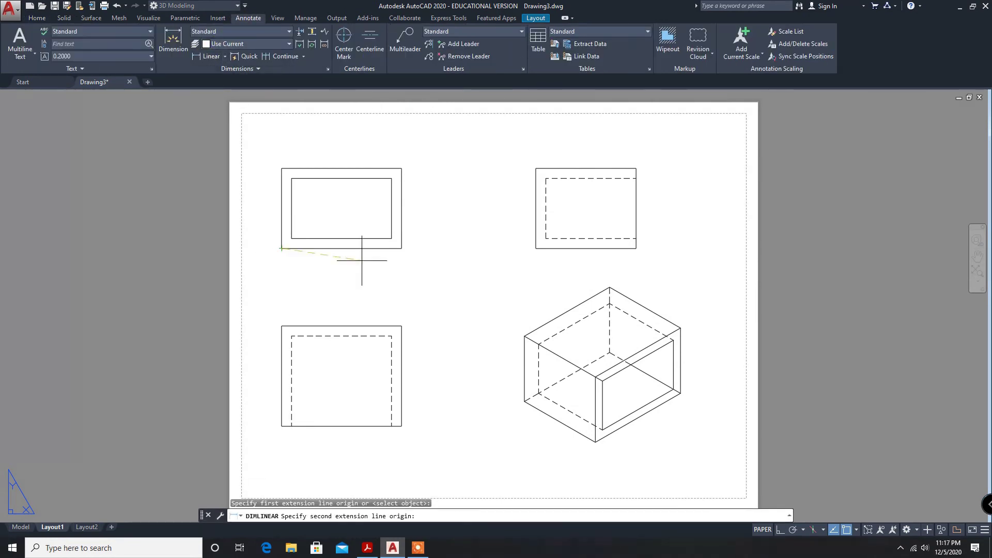
click(401, 249)
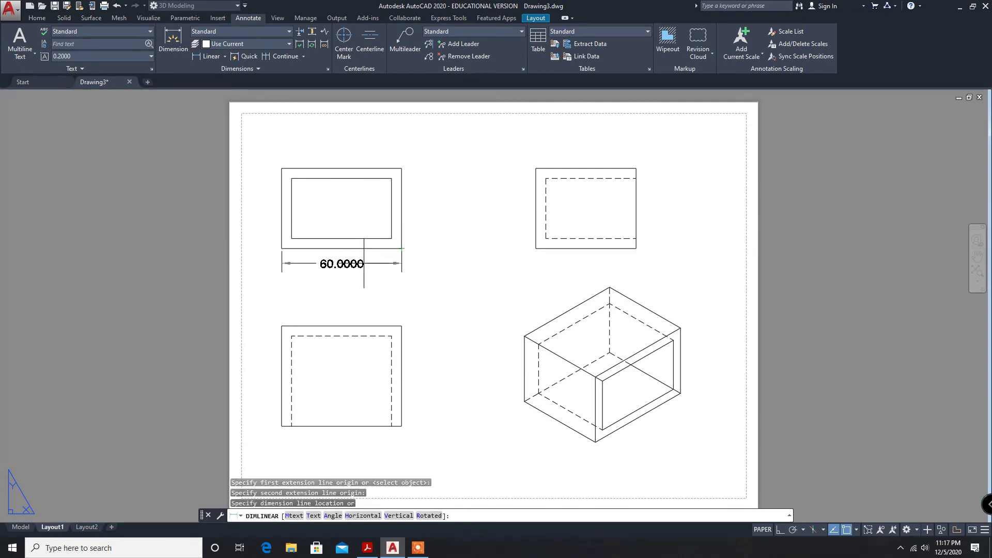
click(363, 264)
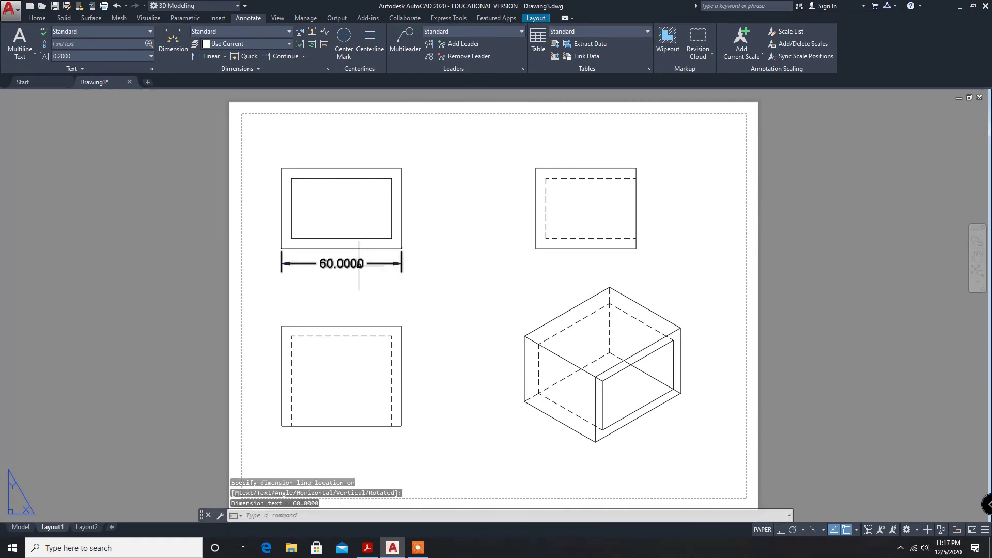
Step: Dimension the inner opening width as 50, placed just above the 60 dimension
click(209, 56)
click(291, 238)
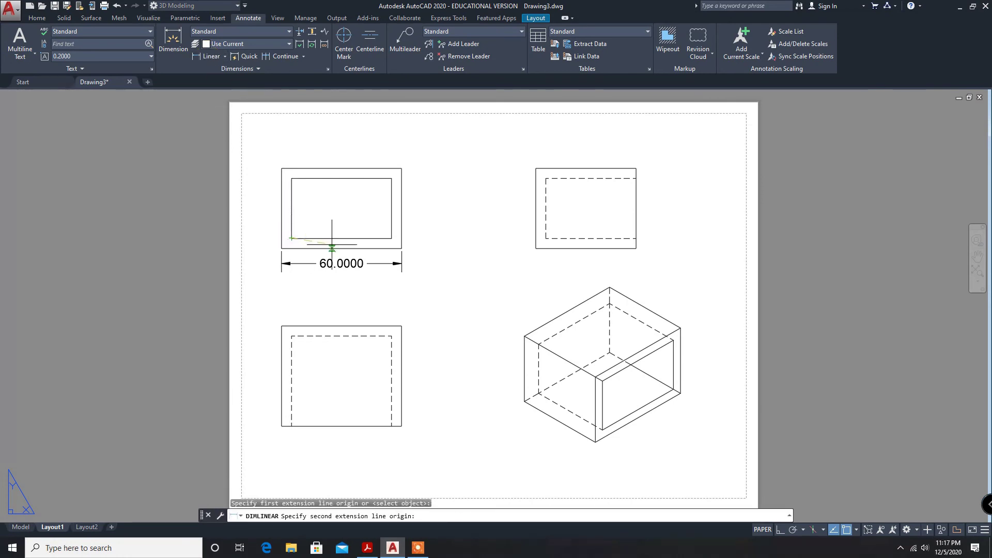
click(391, 238)
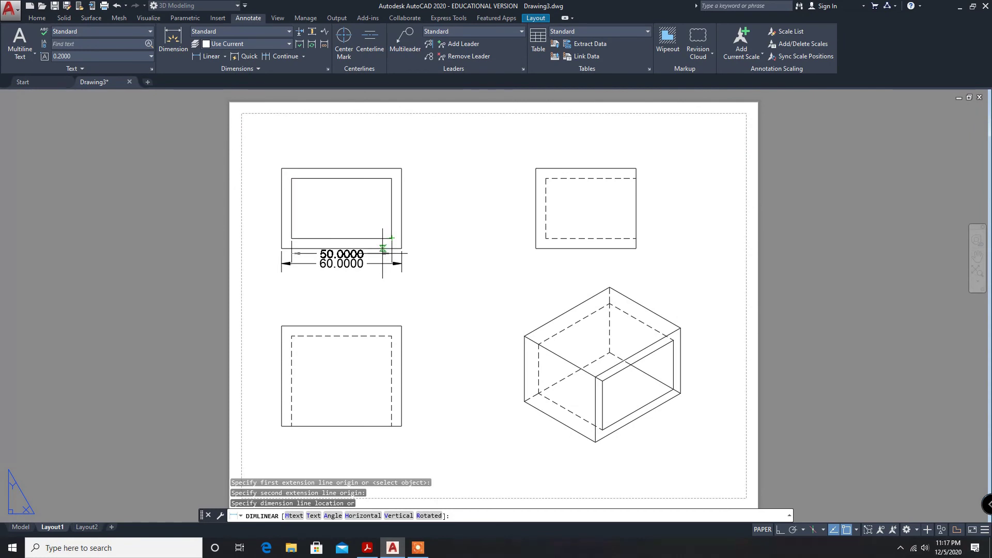
click(382, 249)
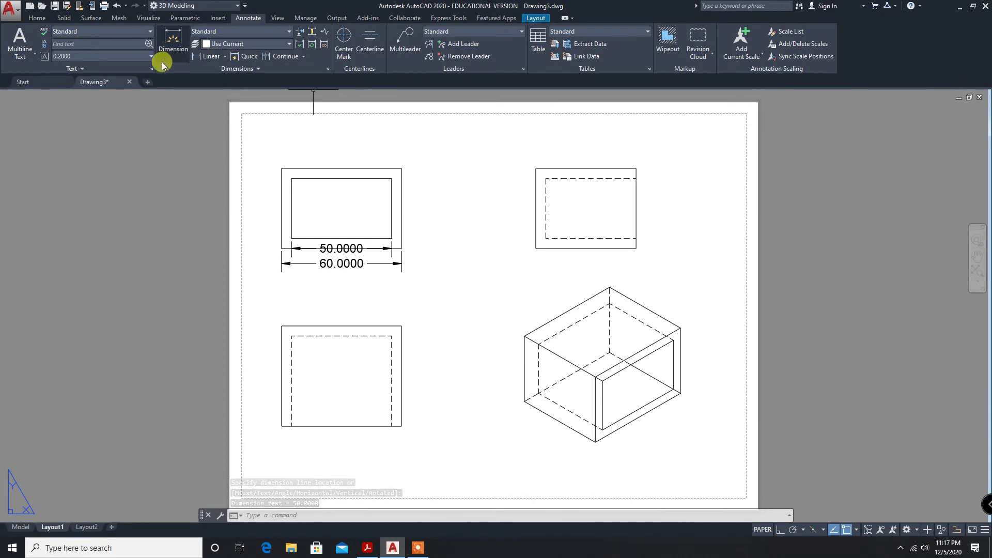
click(209, 58)
Step: Dimension the top-left view's right edge as a 40 height, placed to its right
click(401, 168)
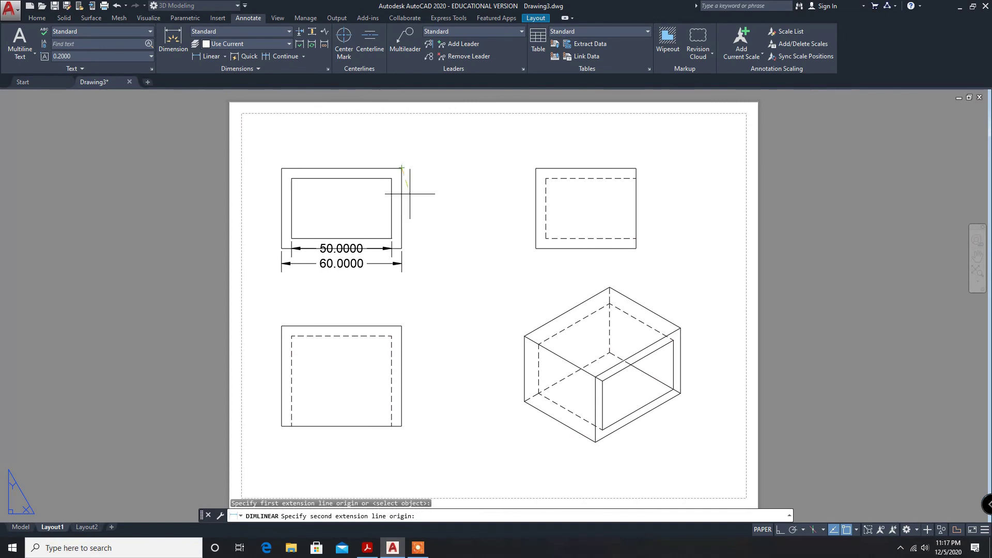
click(402, 248)
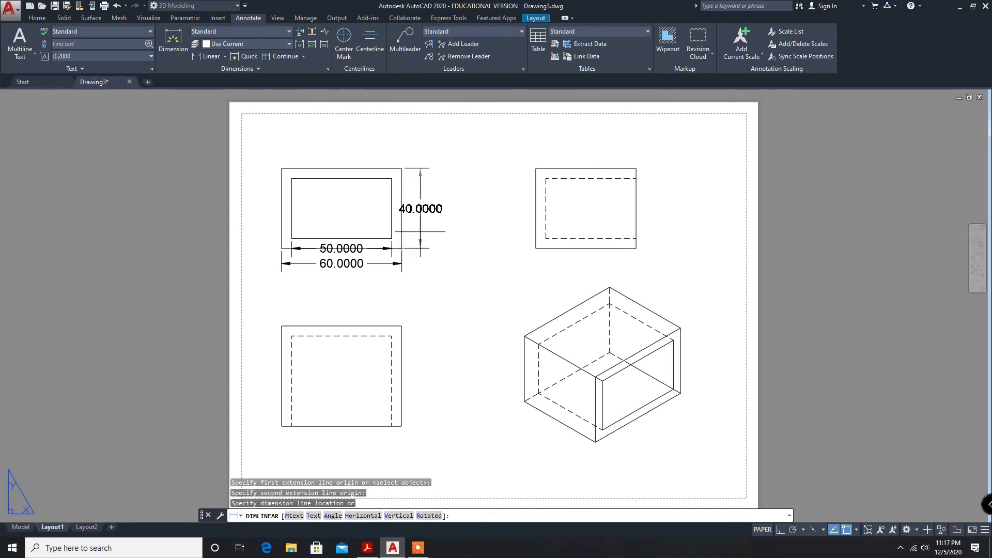
click(428, 232)
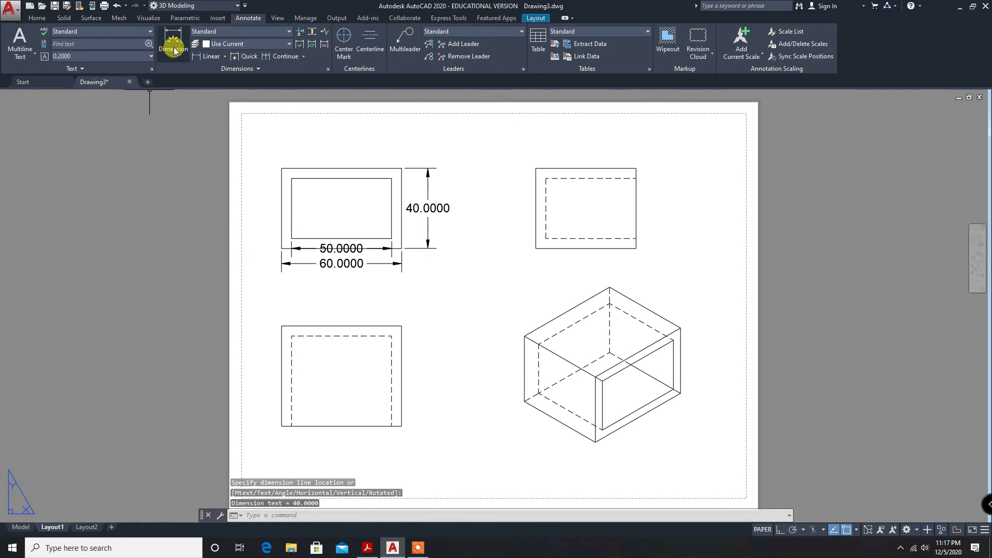
Step: Add a 5 wall-thickness linear dimension below the bottom-left view
click(201, 61)
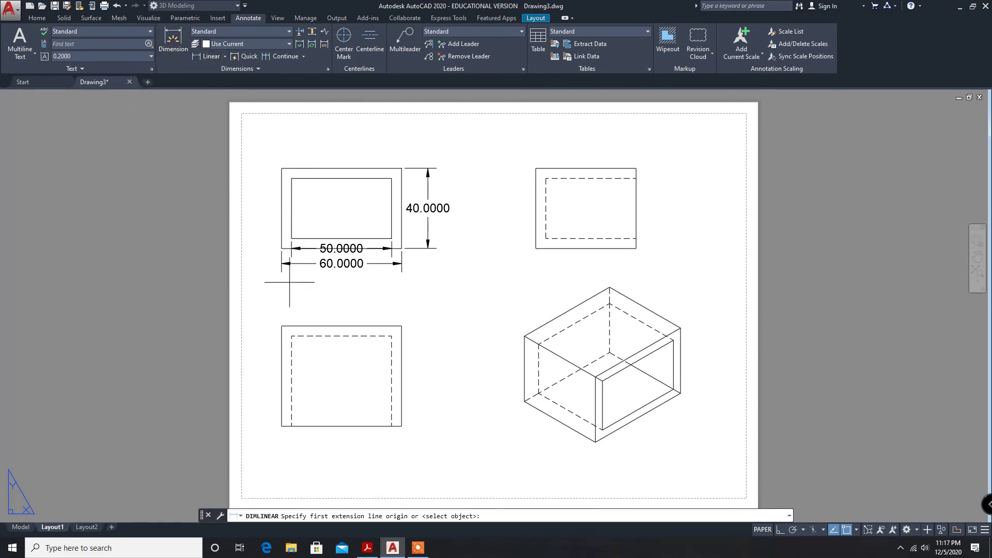
click(292, 425)
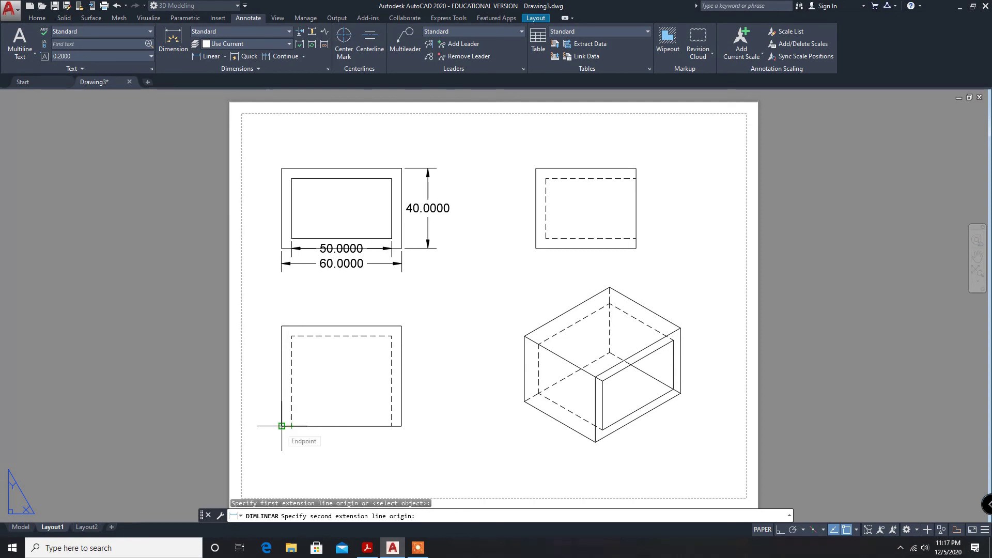
click(281, 425)
click(296, 449)
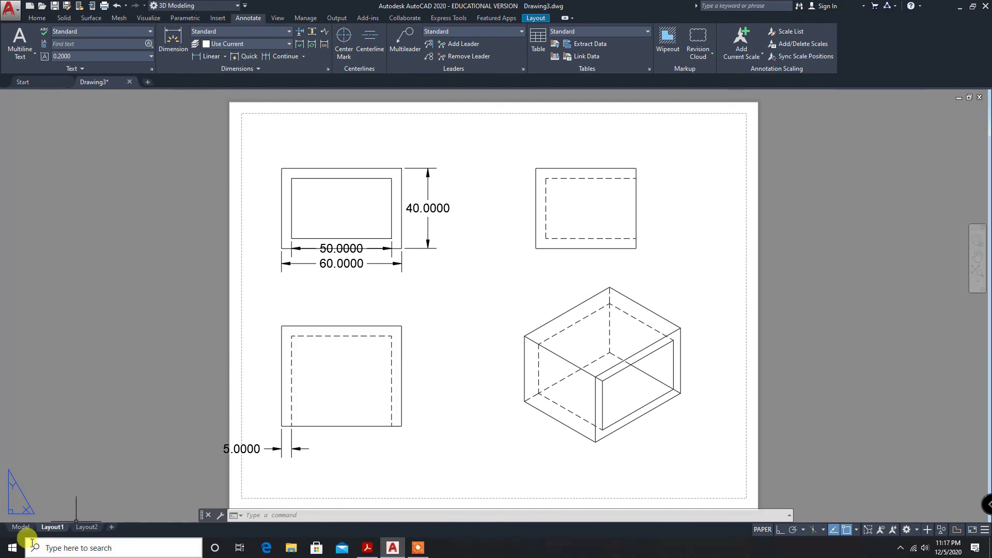
Step: Switch from Layout1 back to the Model tab to view the shaded box
click(20, 526)
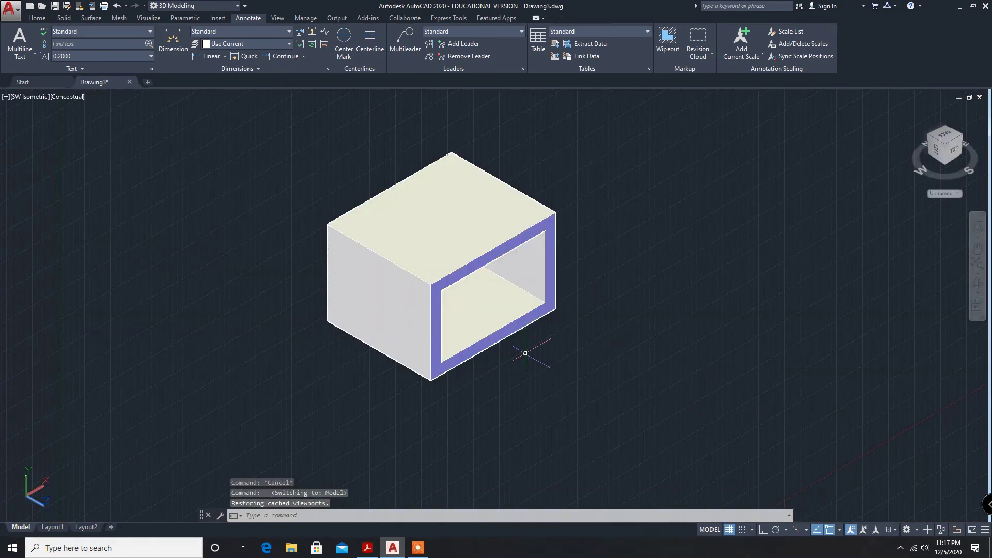